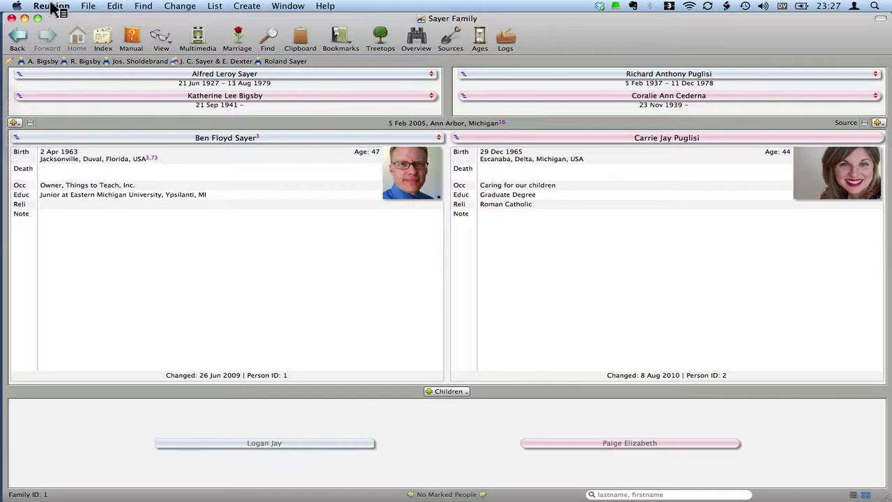
- Validate and repair the locations of all multimedia items in the Multimedia preferences, then close the preferences
click(53, 7)
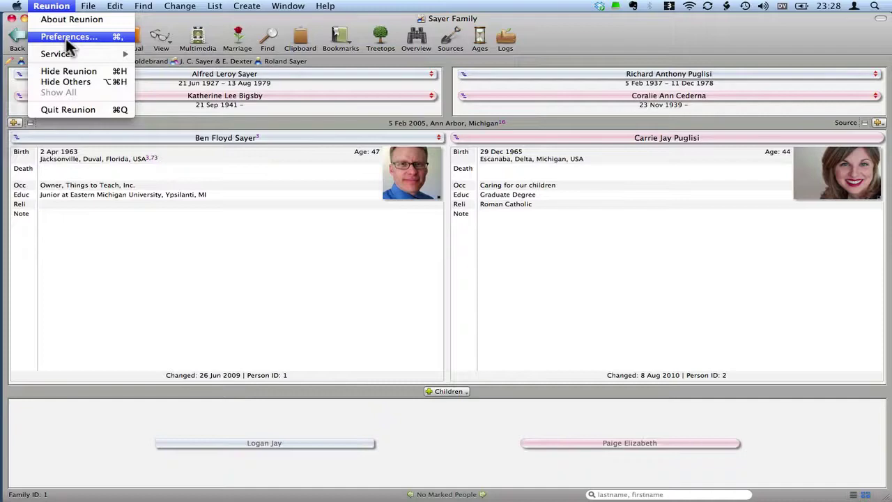
click(66, 38)
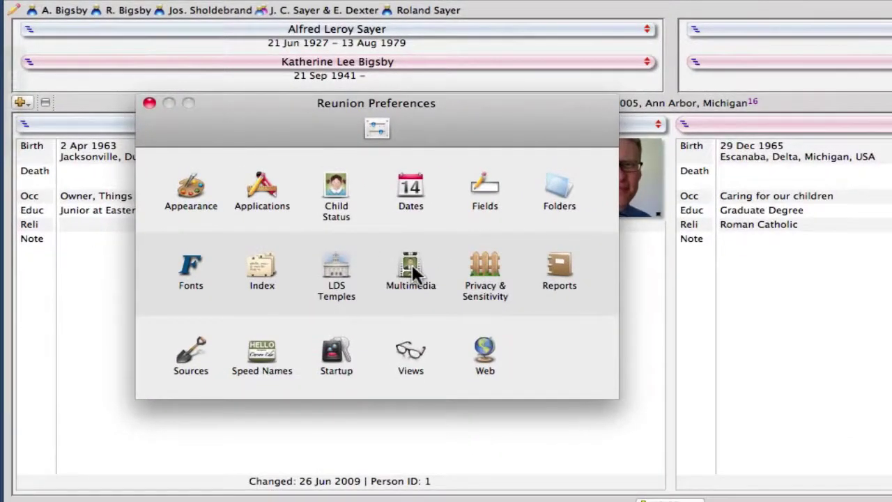
click(412, 264)
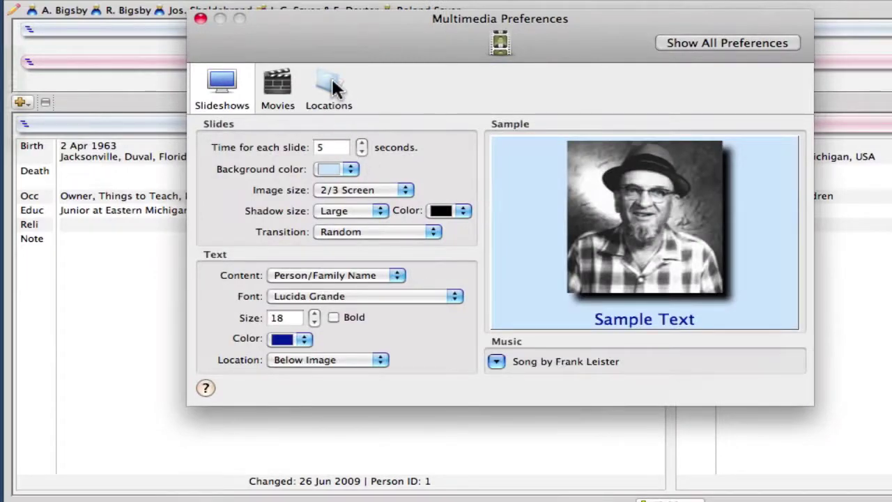
click(331, 79)
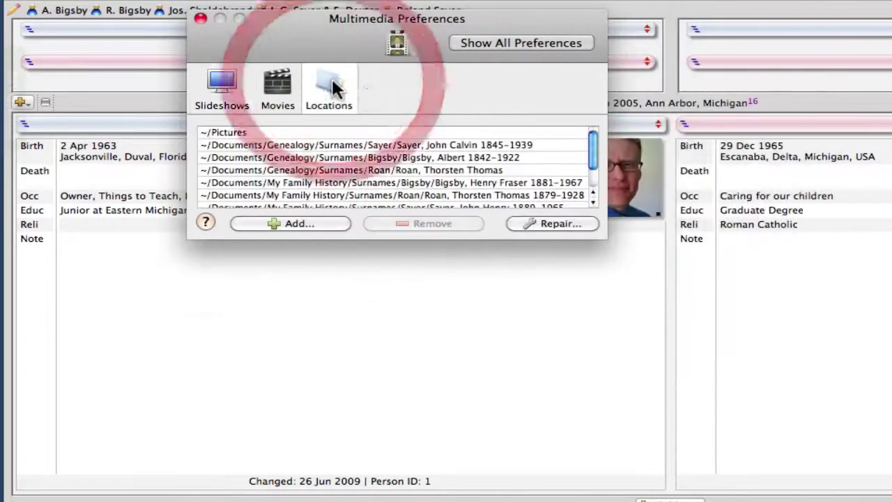
click(553, 222)
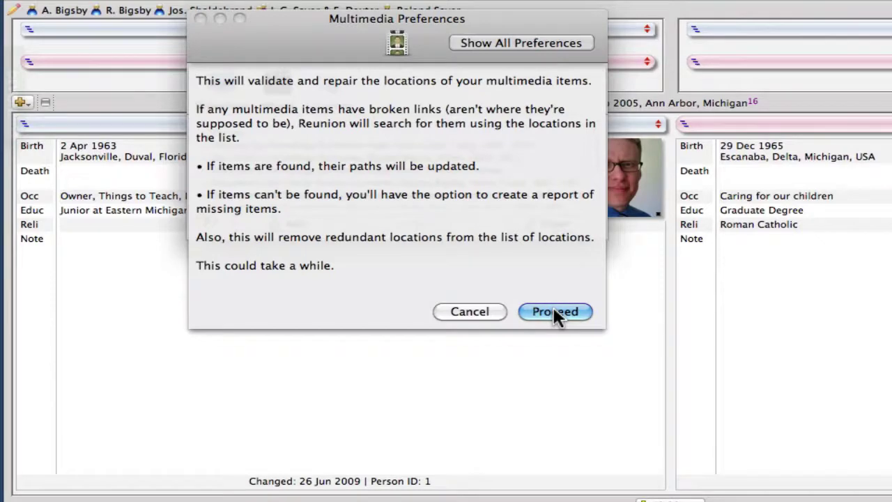
click(554, 312)
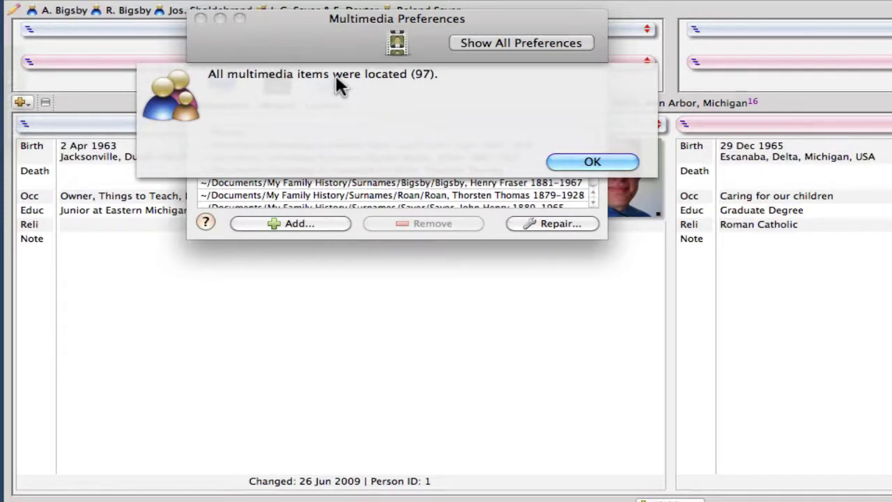
click(592, 163)
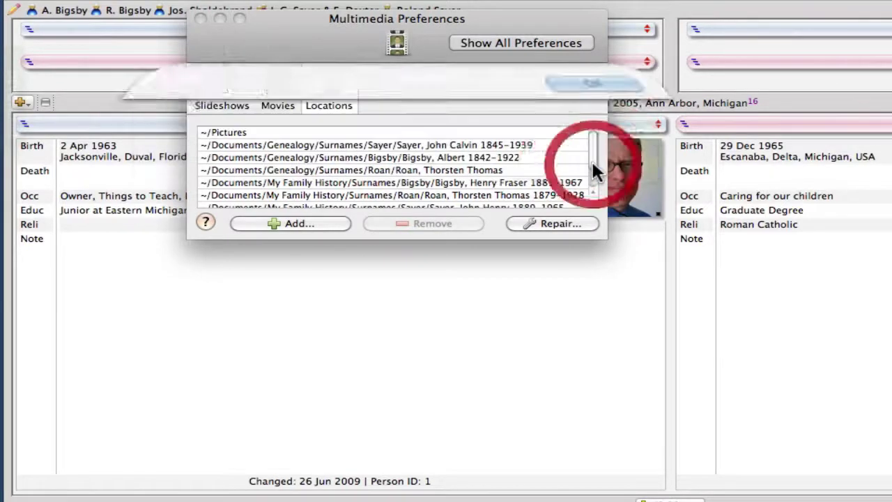
click(200, 21)
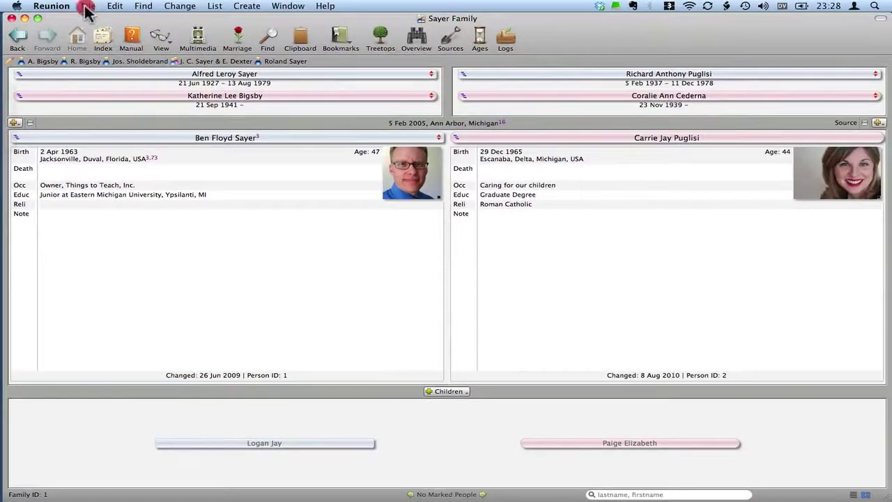
- Start a GEDCOM export of the family file and review which optional person and family fields are included
click(86, 7)
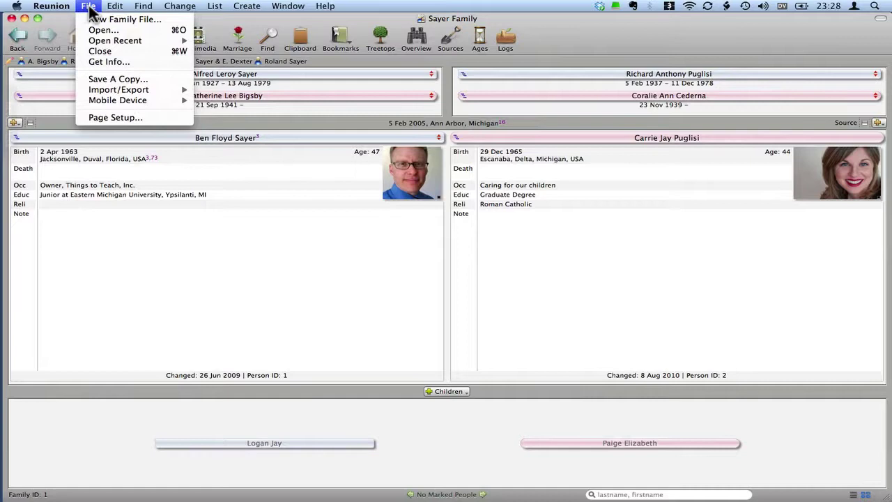
mouse_move(123, 93)
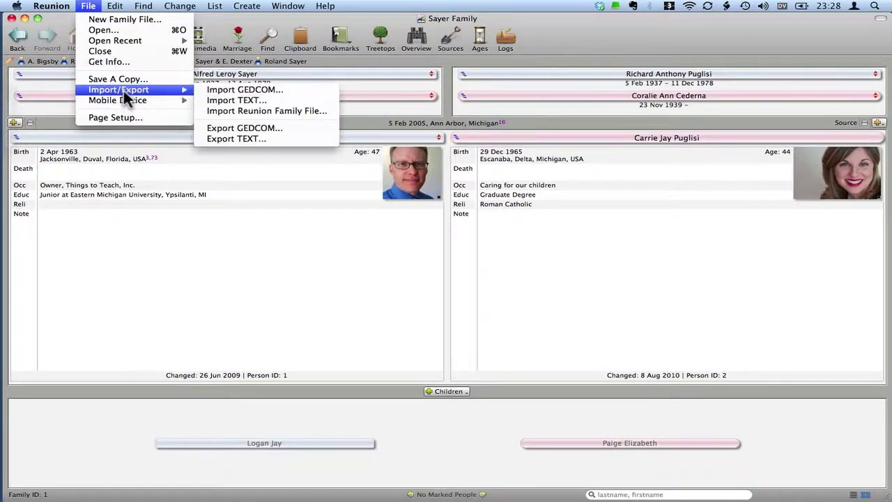
click(248, 130)
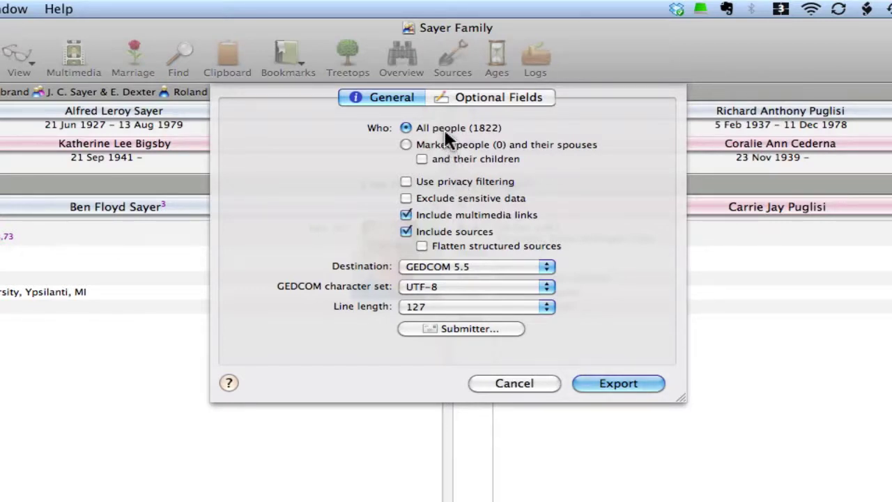
click(486, 97)
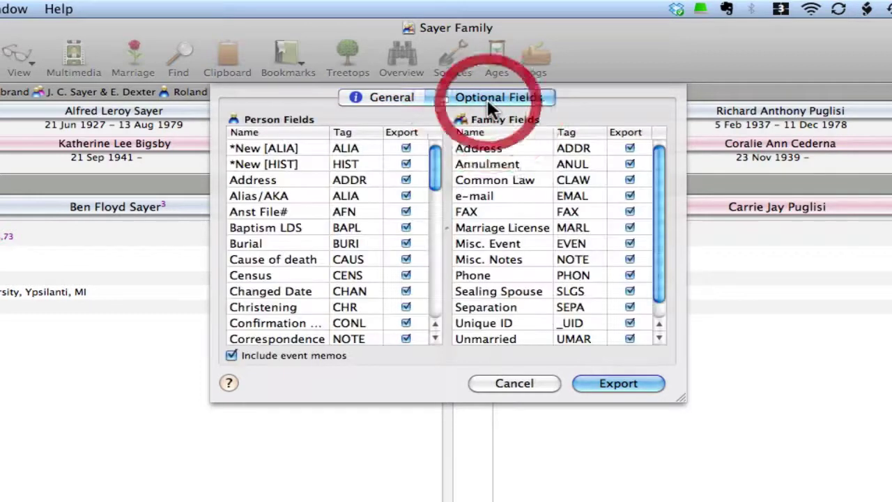
drag(437, 159, 437, 286)
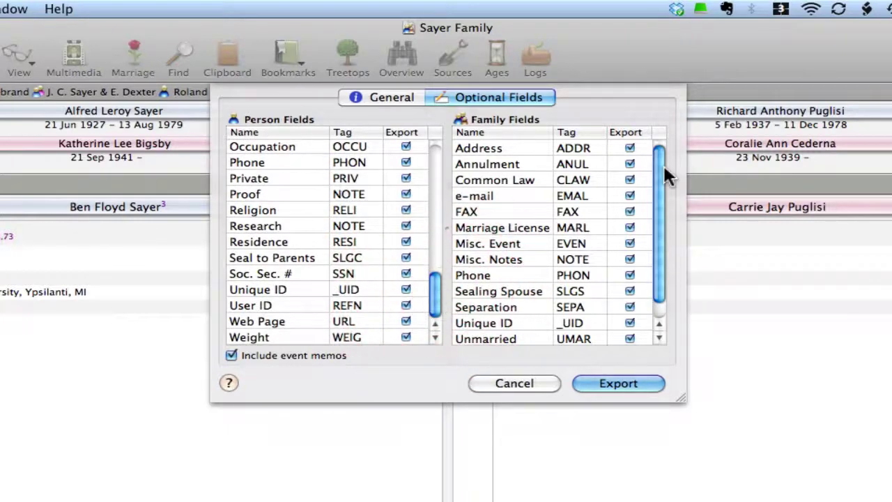
mouse_move(663, 168)
mouse_down()
mouse_move(660, 214)
mouse_move(653, 168)
mouse_up()
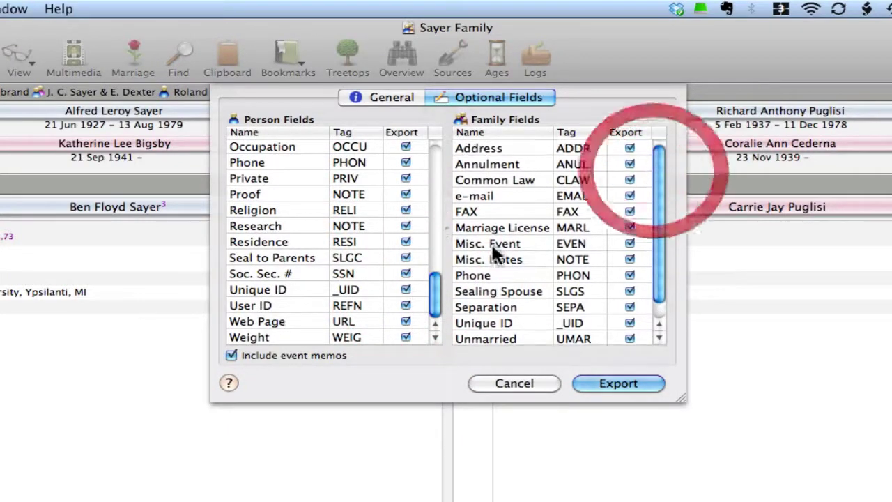
drag(438, 281, 415, 137)
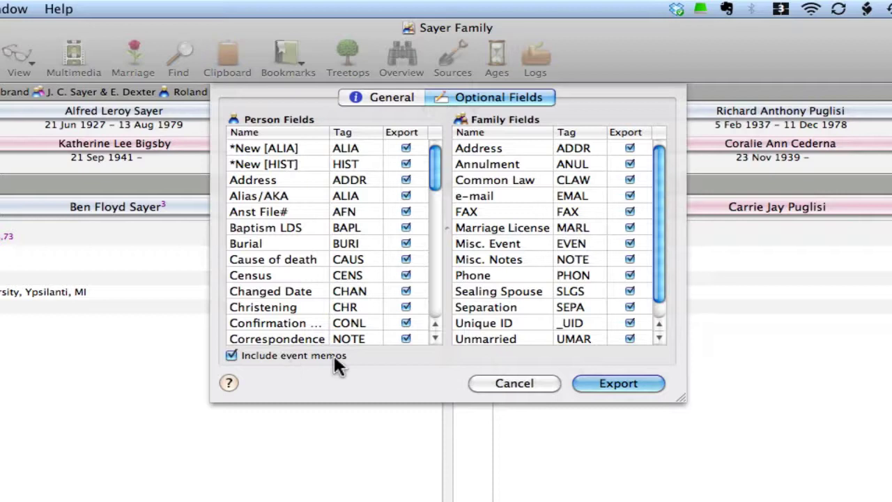
- Export the GEDCOM file to the Desktop as Sayer Family.ged
click(617, 382)
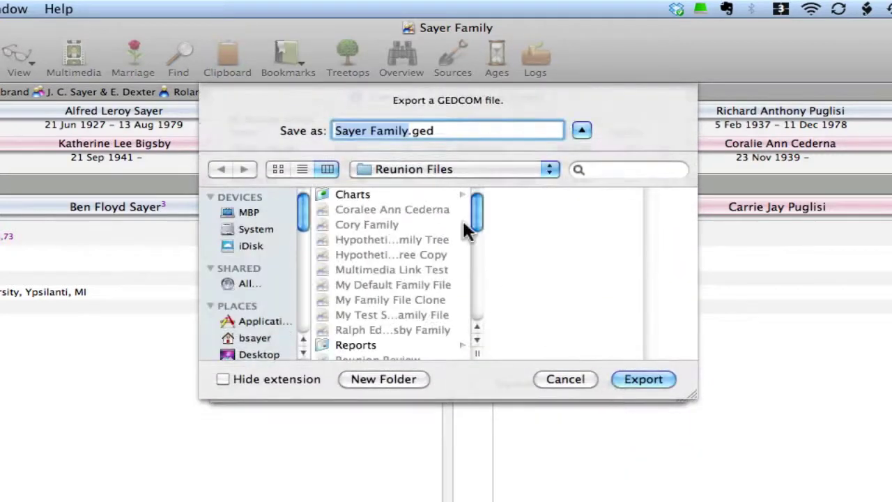
click(303, 296)
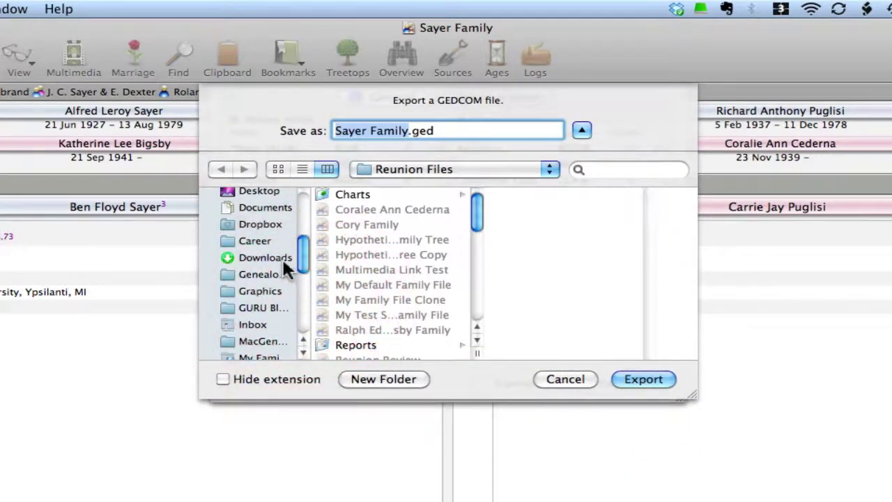
click(263, 190)
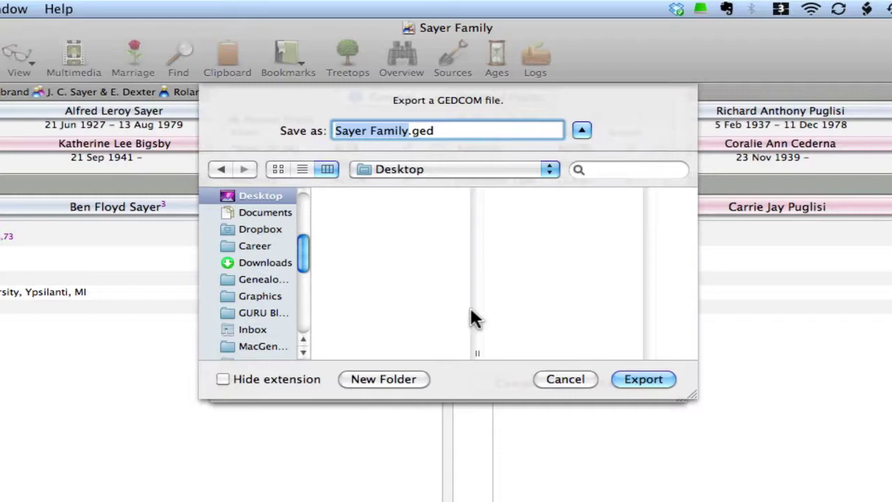
click(642, 378)
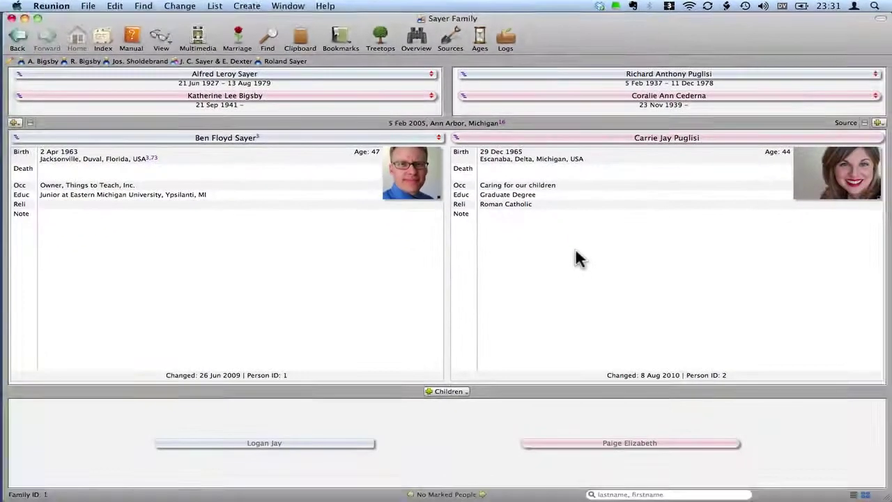
- Switch to Family Tree Maker and choose Sayer Family.ged from the Desktop as the existing file to import
key(super+Tab)
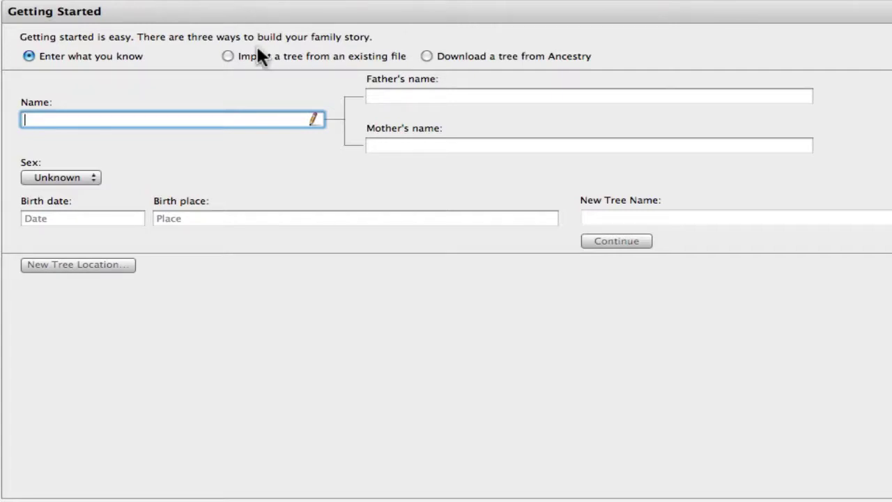
click(229, 56)
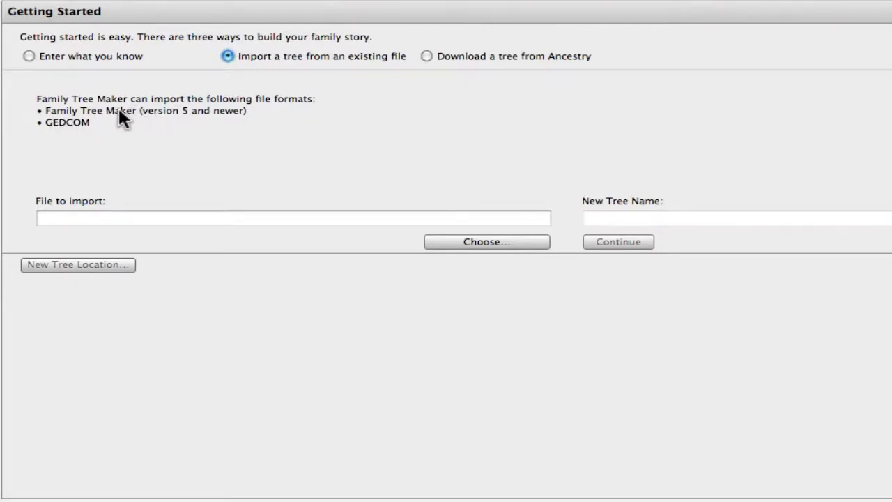
click(483, 242)
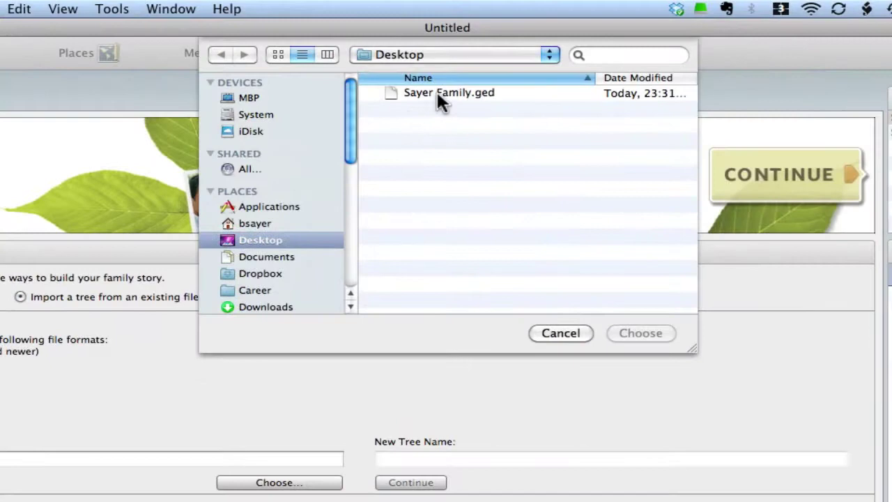
click(437, 91)
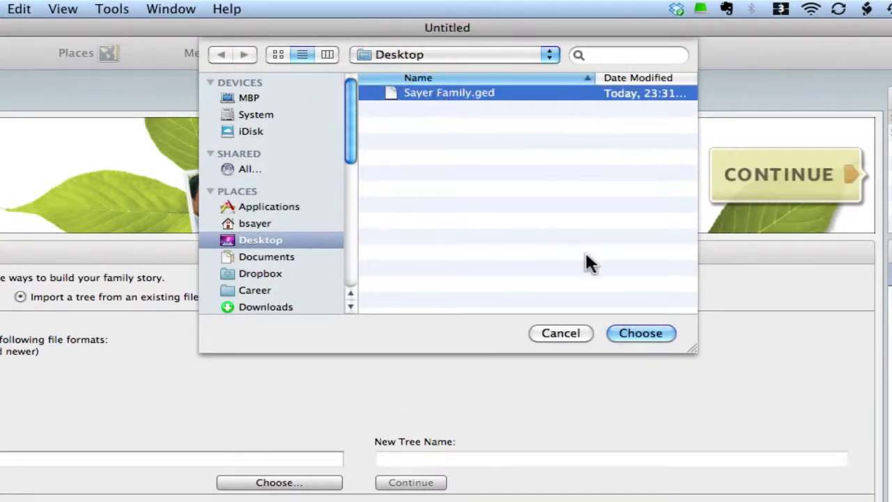
click(638, 333)
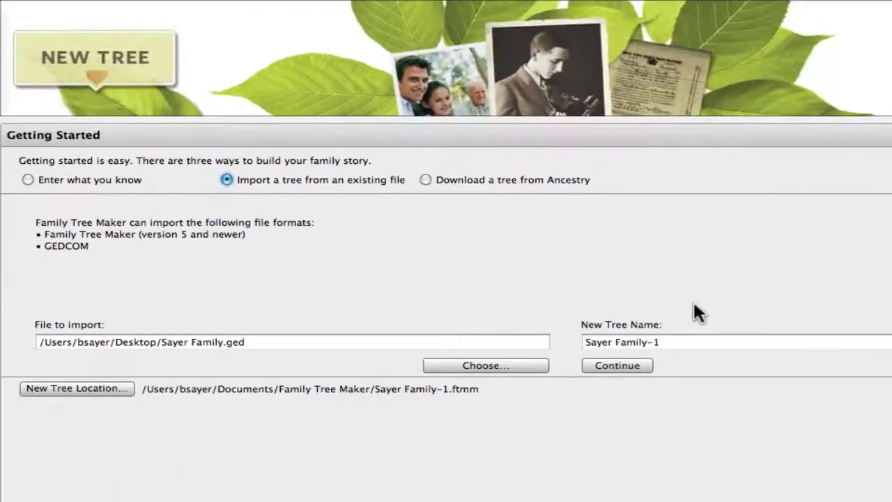
- Name the new tree "Sayer Family" and import it, replacing the existing tree and moving the old one to the Trash
click(671, 342)
key(BackSpace)
key(BackSpace)
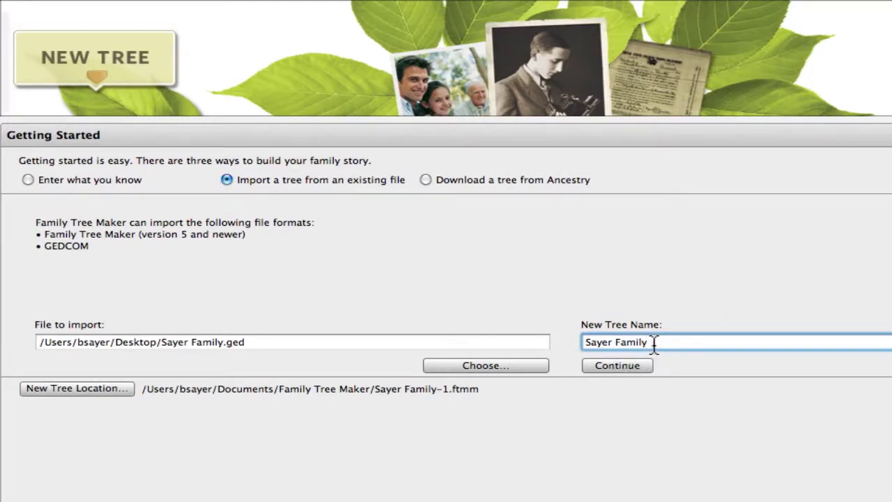
click(617, 367)
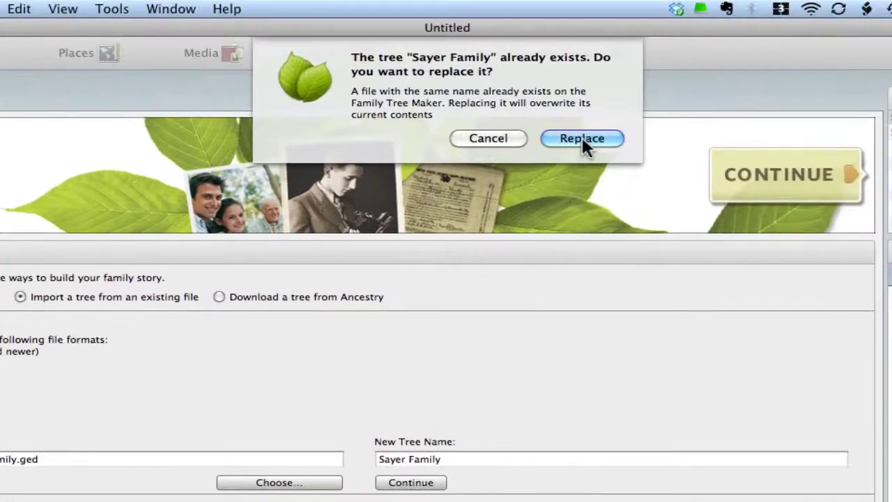
click(582, 138)
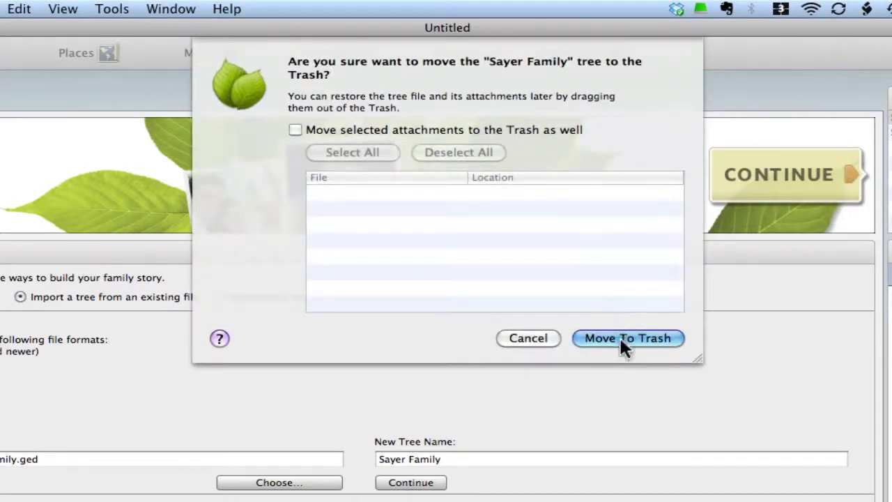
click(622, 337)
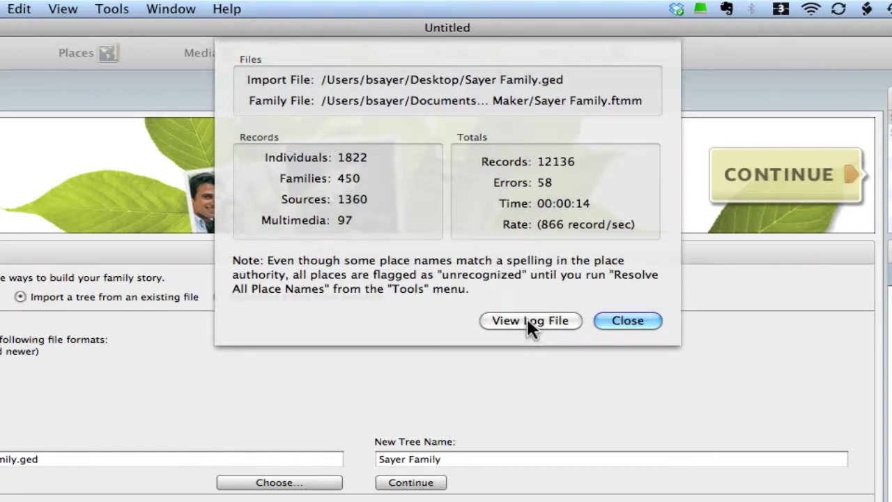
click(628, 321)
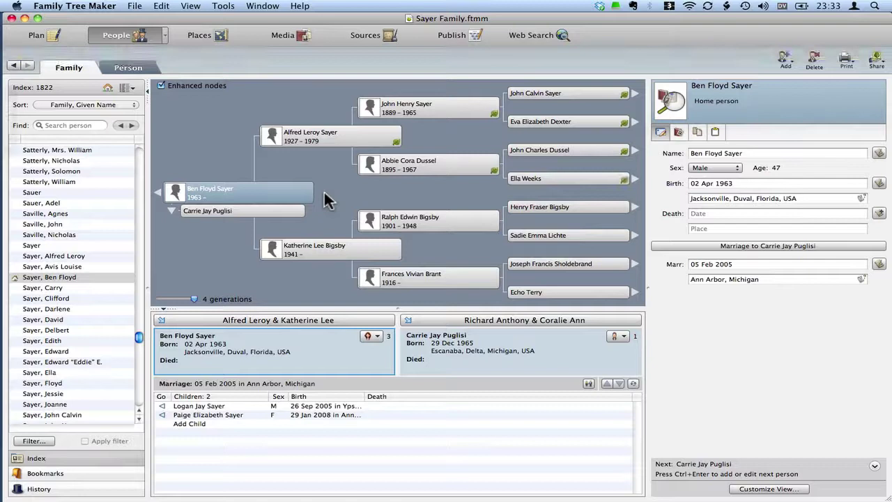
- Check the imported media collection for image thumbnails and return to the people view
mouse_move(179, 196)
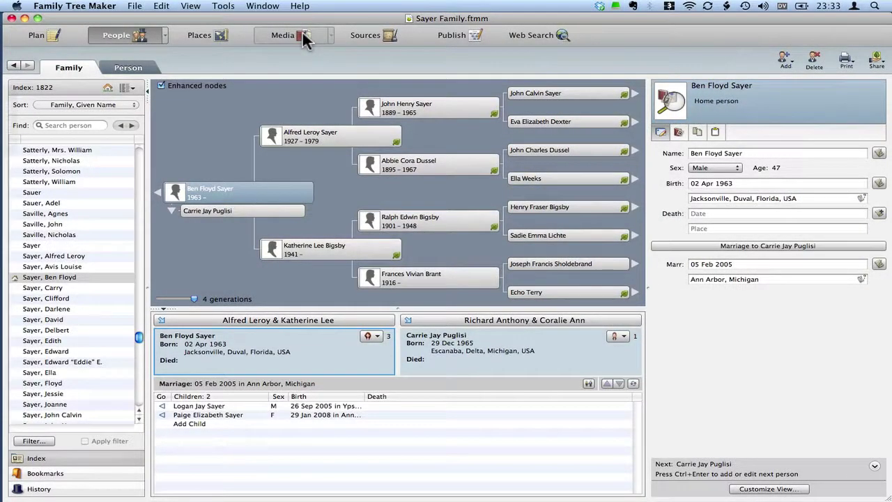
click(304, 37)
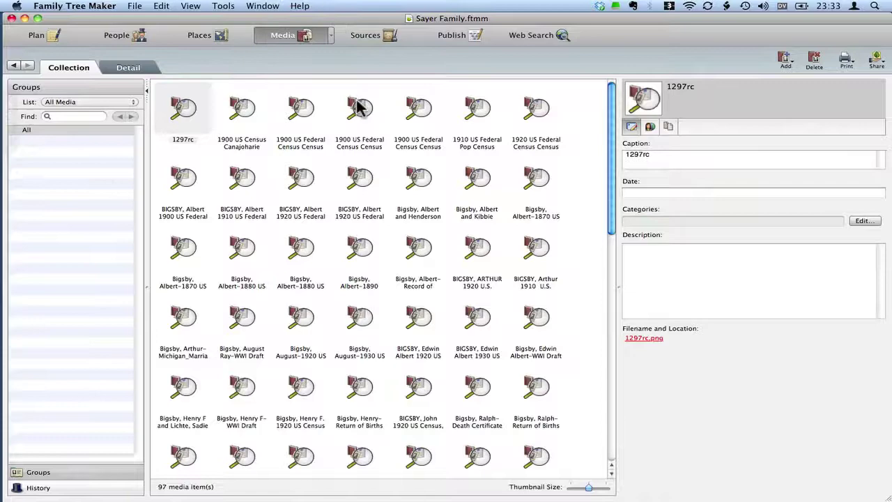
drag(613, 147, 613, 114)
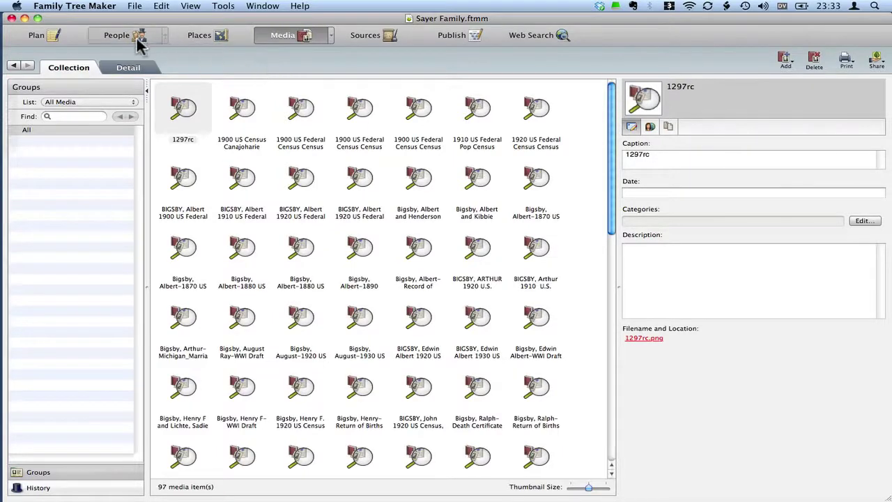
click(129, 39)
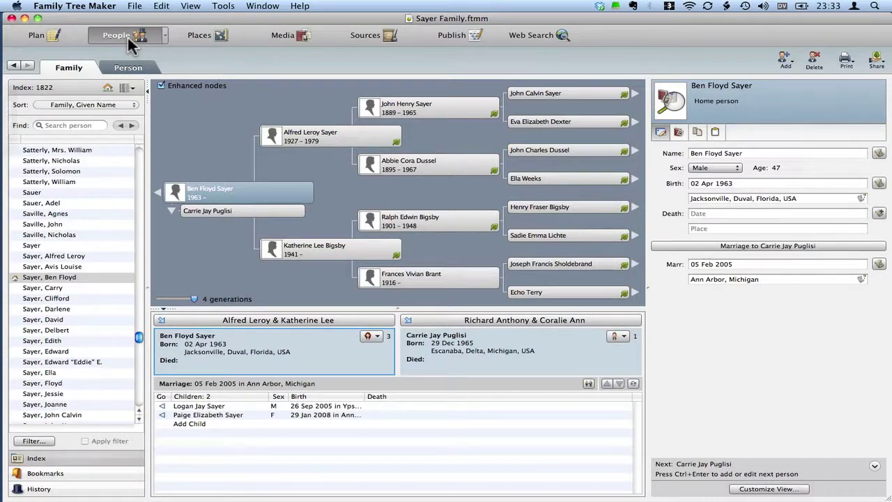
- Switch to TextEdit and open Sayer Family.ged from the Desktop
key(super+space)
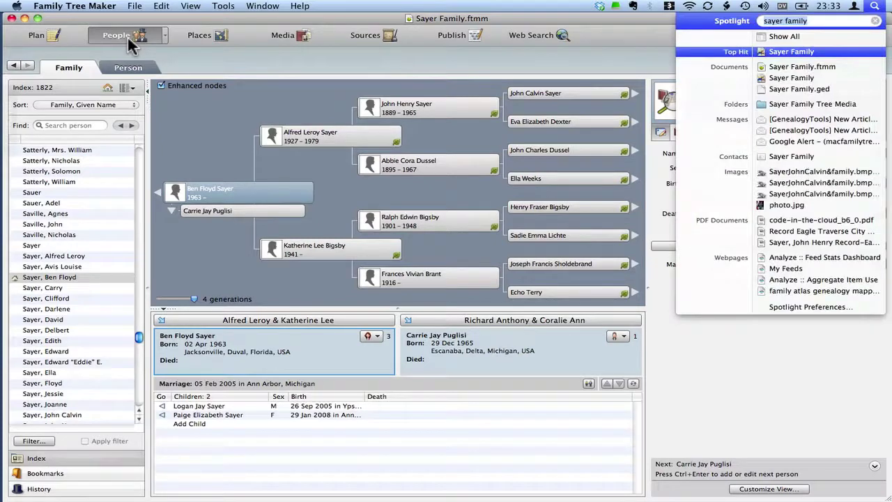
text(text)
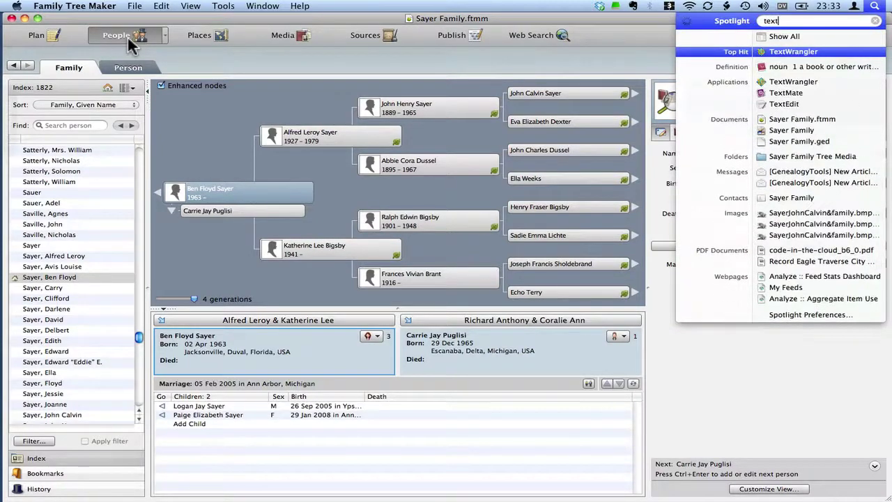
text(edit)
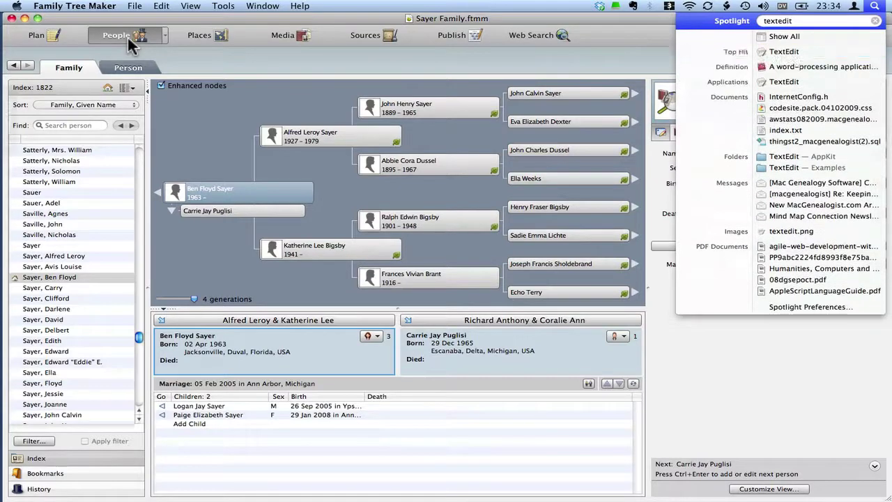
key(Return)
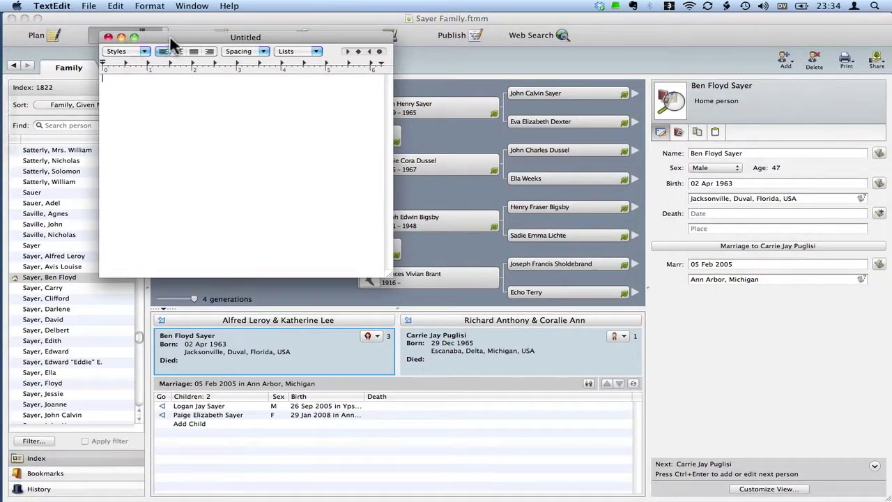
click(91, 7)
click(98, 30)
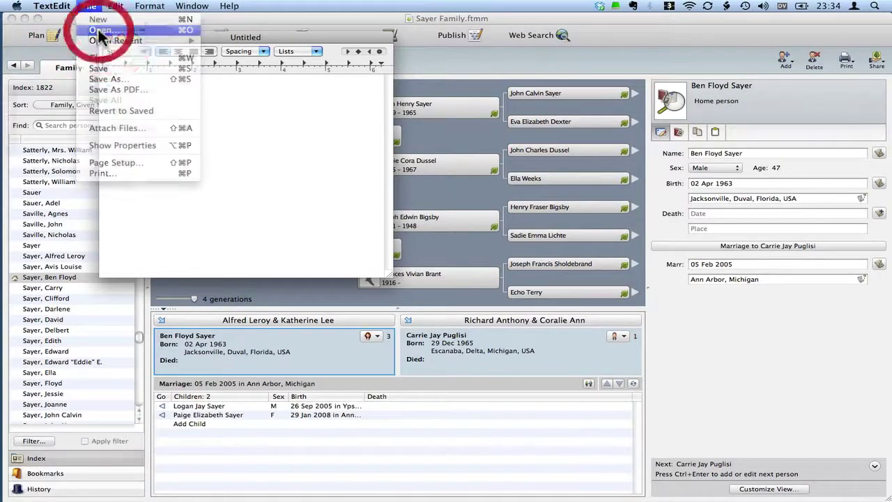
click(209, 203)
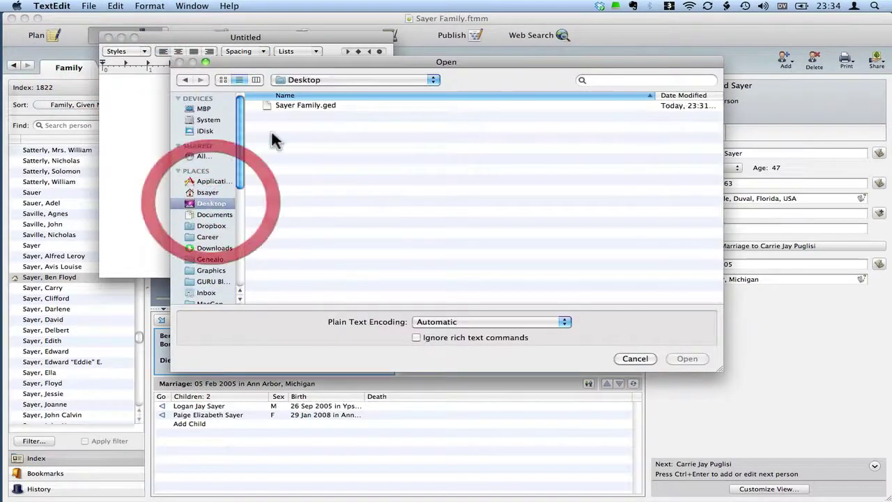
click(291, 111)
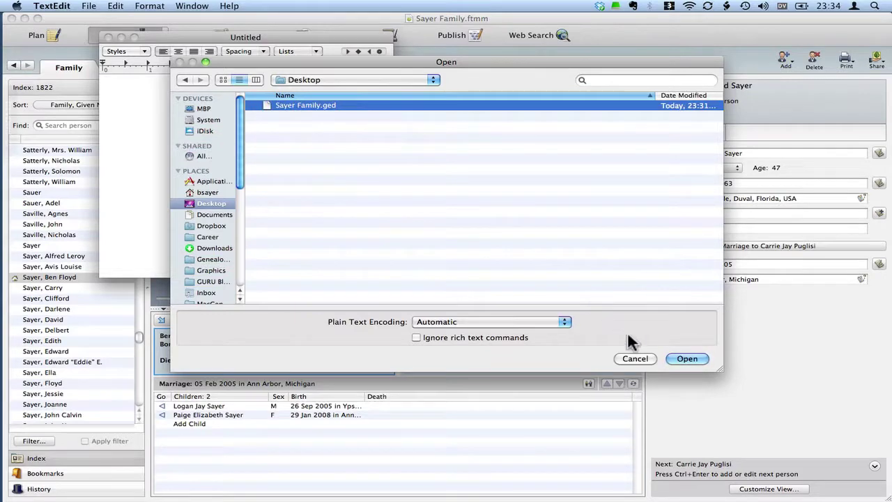
click(681, 359)
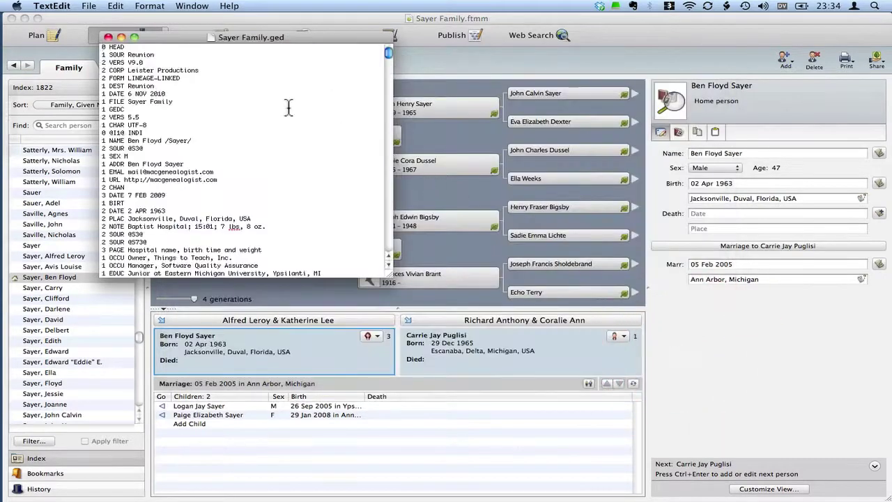
- Enlarge all text in the GEDCOM file by three increments and make the document window wider and taller
key(super+a)
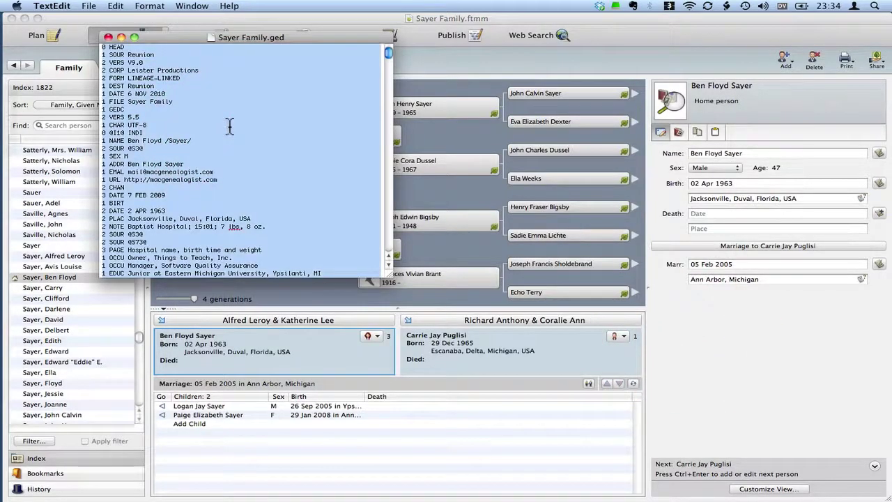
key(super+plus)
key(super+plus)
key(super+plus)
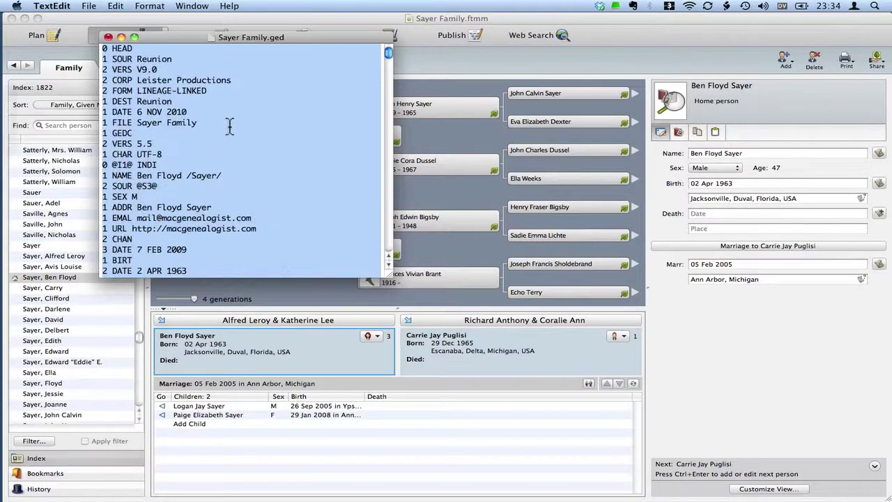
drag(389, 275, 498, 459)
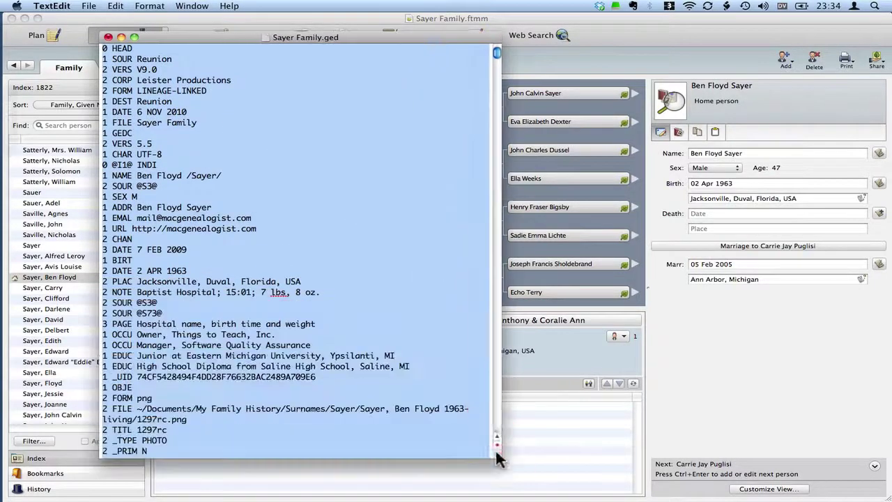
- Examine the FILE line of the first person's png media entry, especially the "~/" that begins its path
click(348, 359)
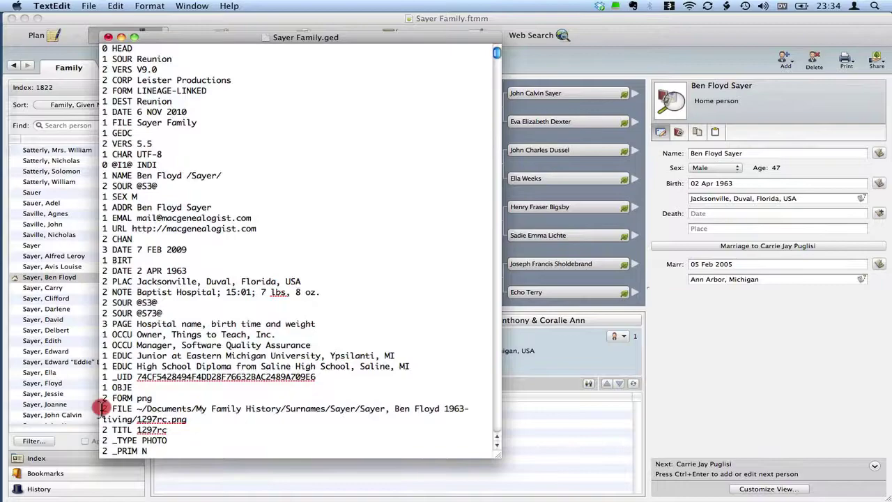
drag(102, 407, 195, 420)
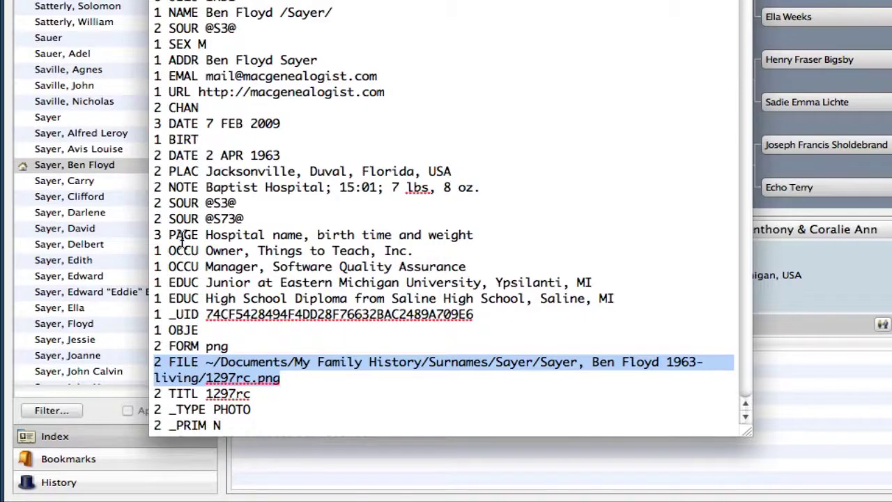
click(208, 369)
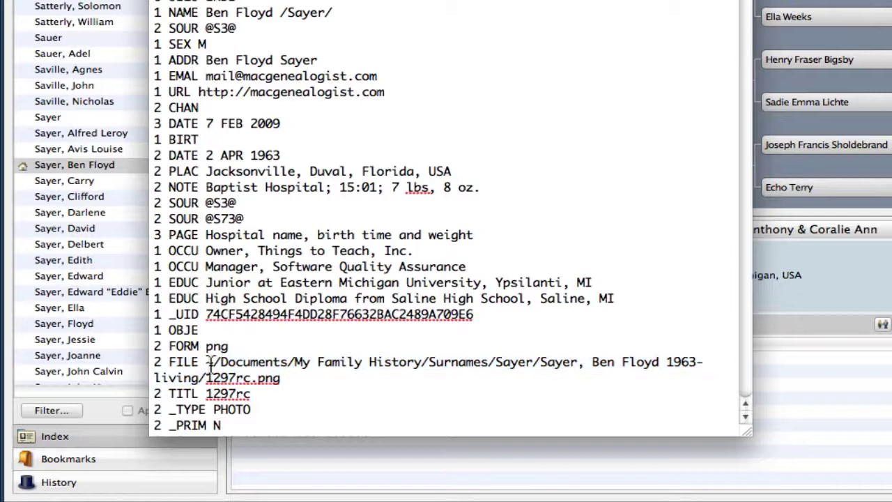
drag(206, 362, 220, 362)
click(204, 365)
drag(204, 364, 218, 364)
click(207, 364)
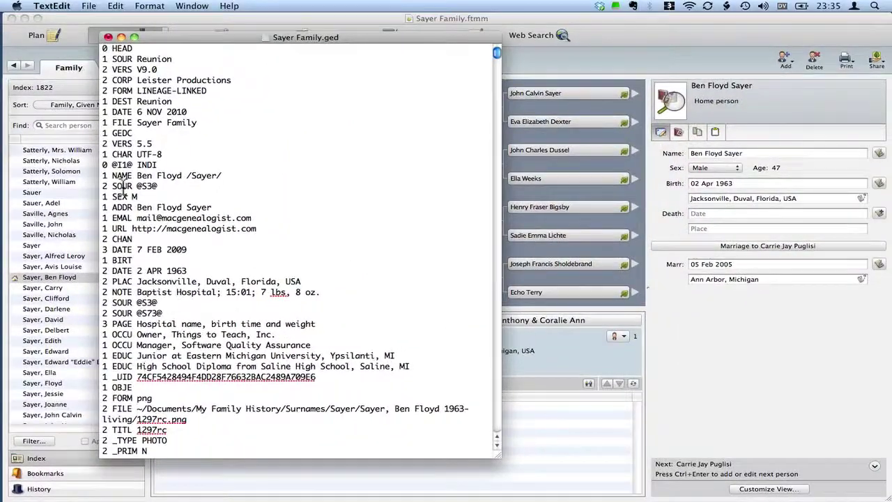
- Replace every "~/" in the GEDCOM file with "/Users/bsayer/", and quit TextEdit
key(super+f)
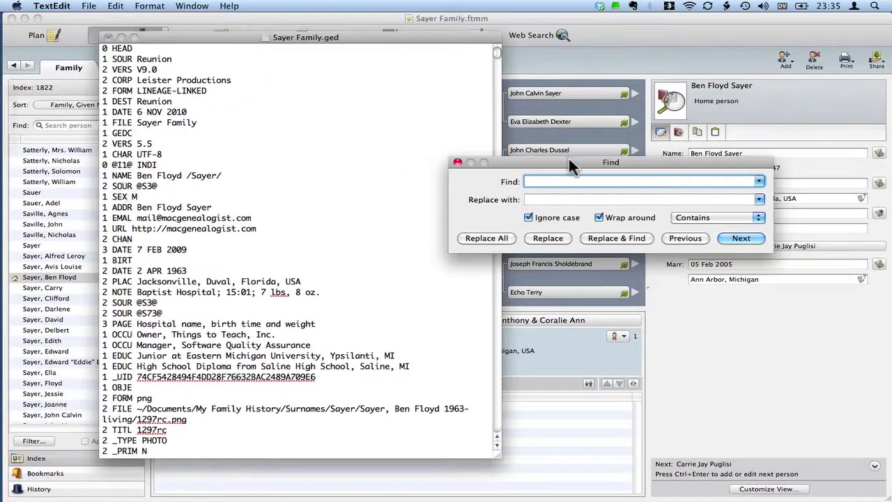
drag(568, 159, 265, 157)
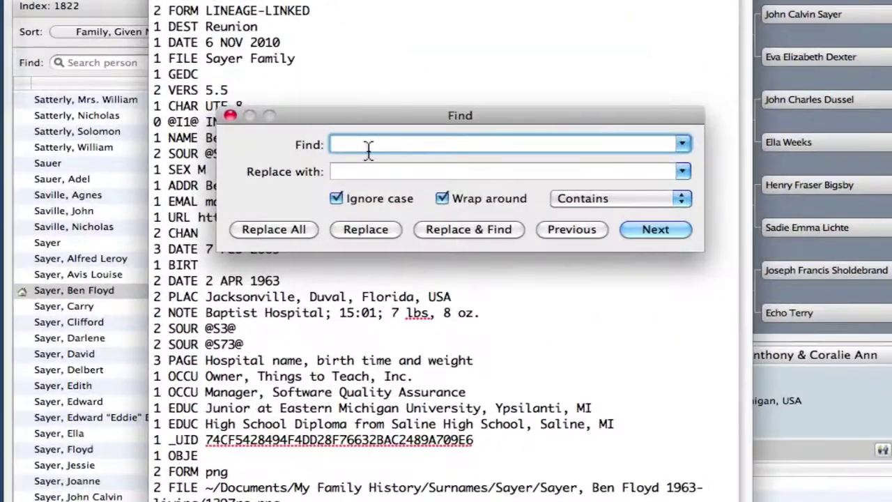
text(~/)
key(Tab)
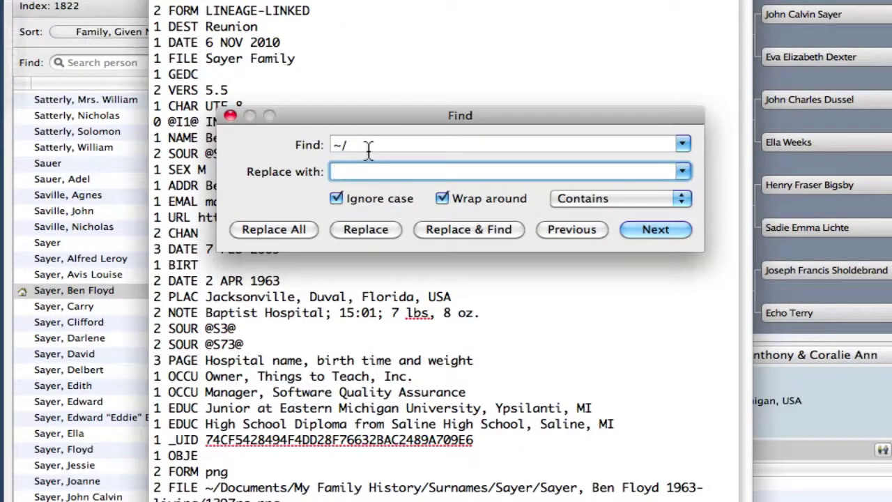
text(/Users/bsayer/)
drag(379, 173, 420, 174)
click(332, 175)
click(285, 227)
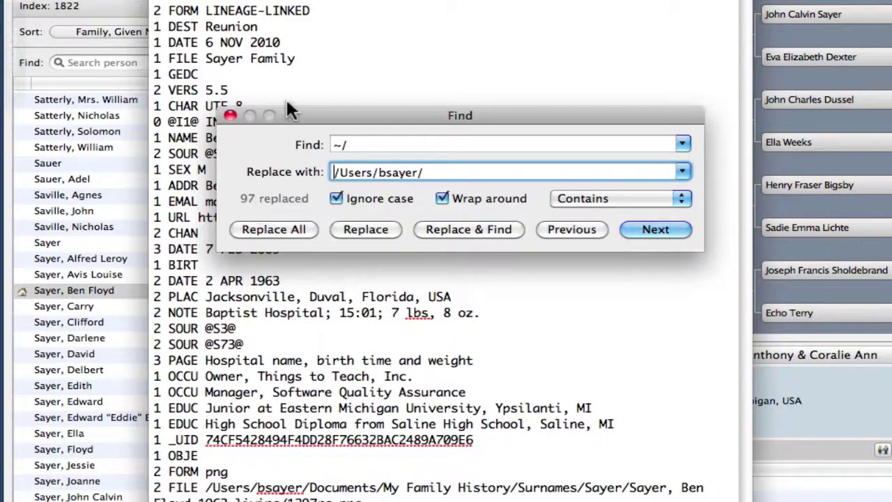
click(231, 116)
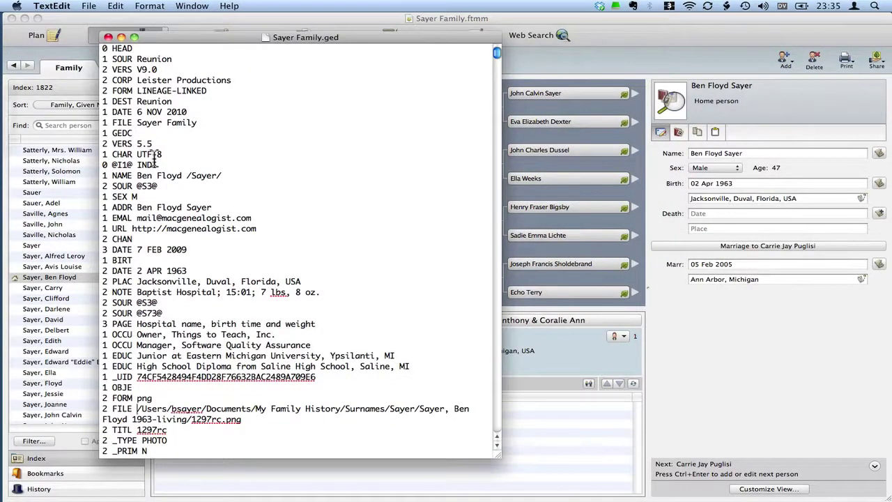
key(super+q)
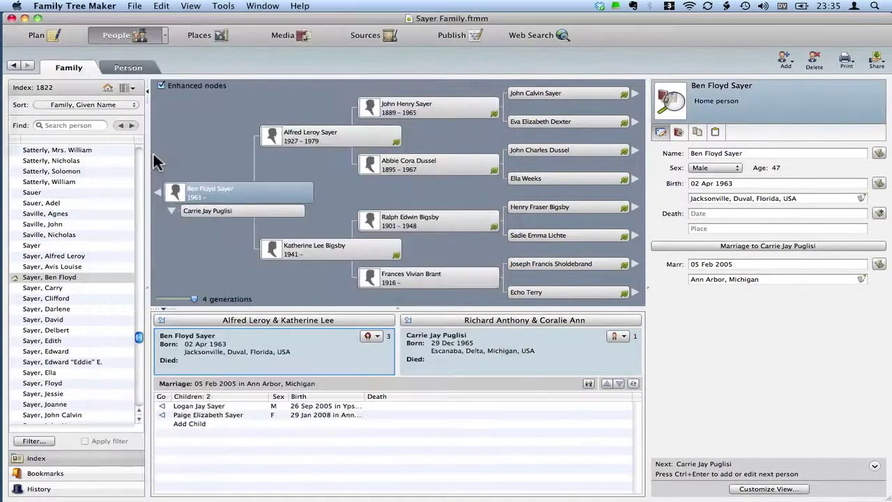
- Start a new tree in Family Tree Maker from an existing file and choose Sayer Family.ged from the Desktop for import
click(133, 7)
click(137, 18)
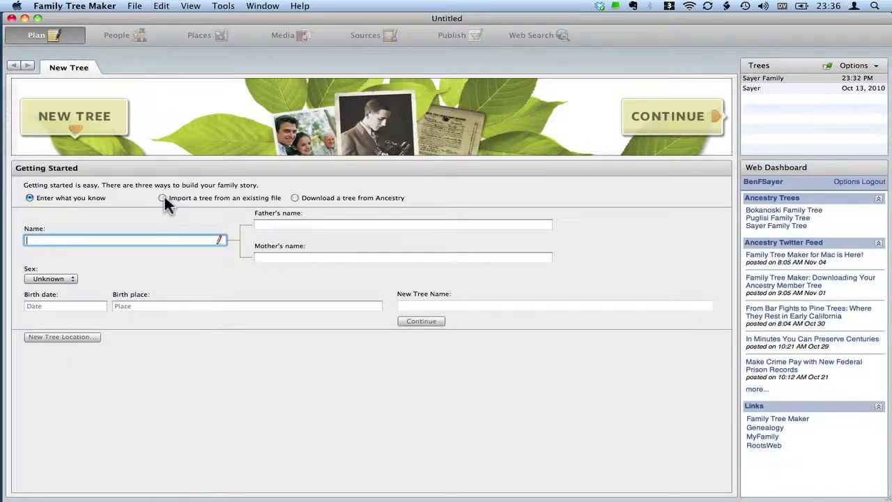
click(162, 198)
click(332, 321)
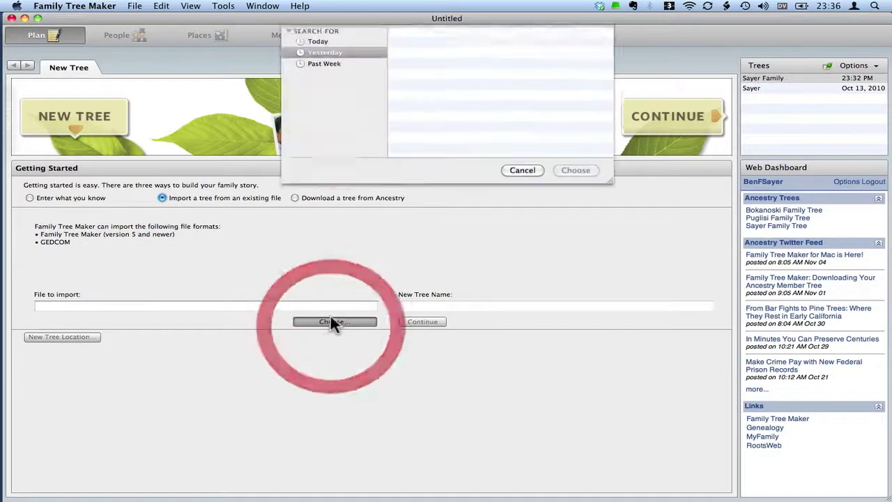
click(446, 63)
click(575, 222)
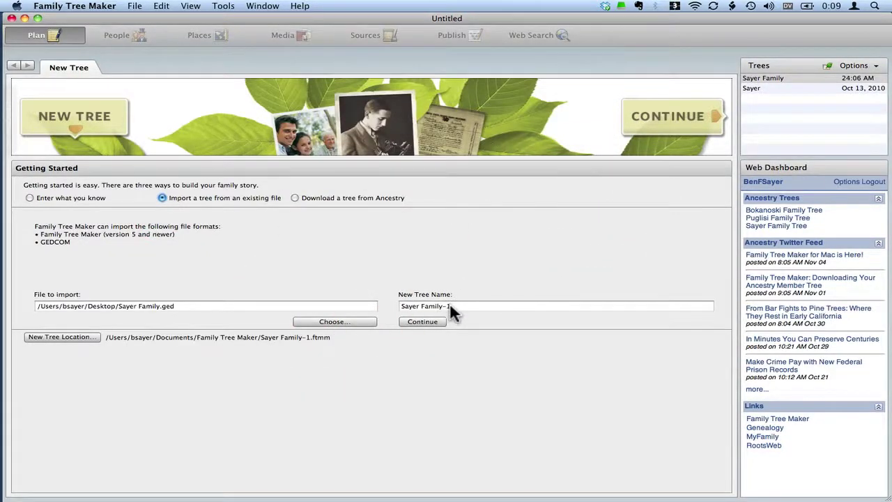
- Rename the new tree "Sayer Family" and import it, replacing the existing tree and moving the old one to the Trash
click(450, 306)
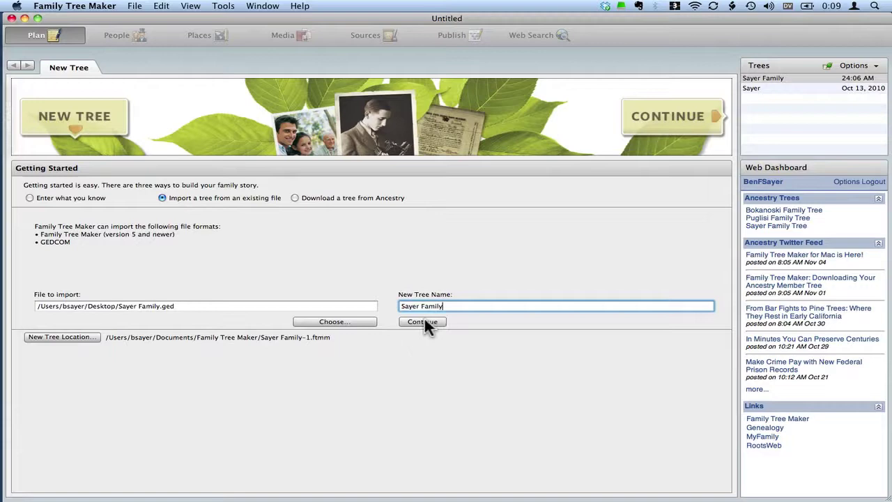
click(423, 321)
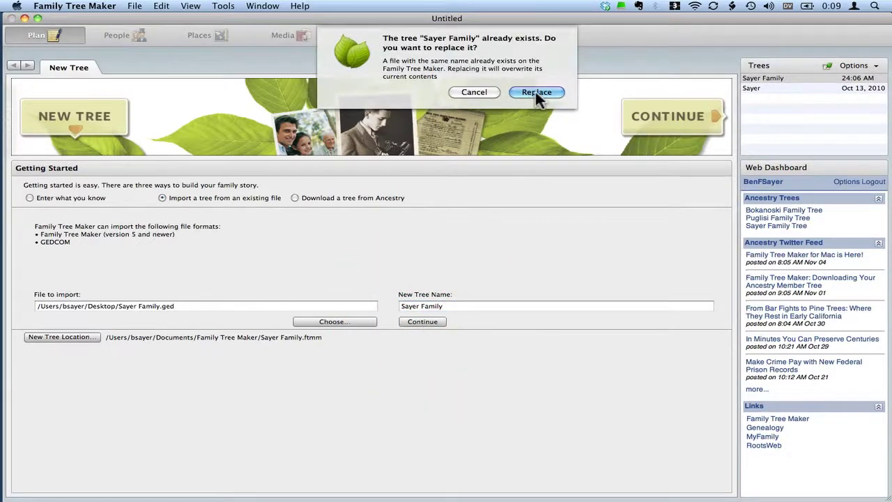
click(536, 92)
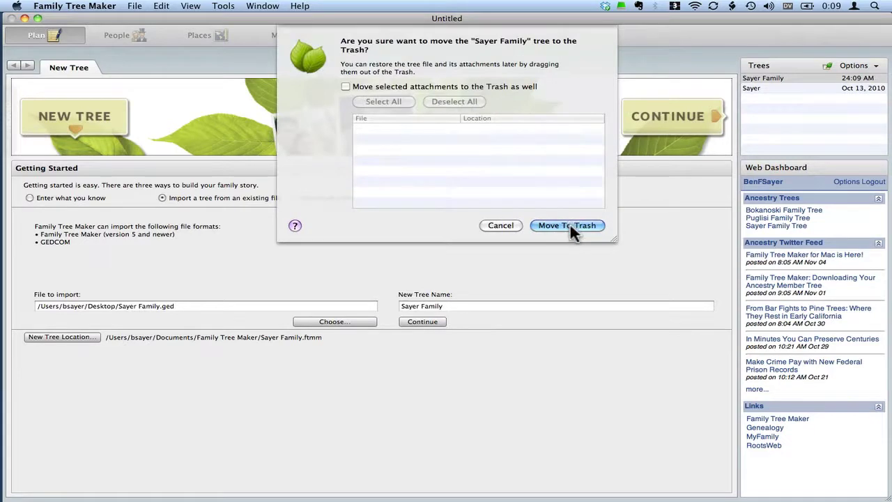
click(570, 226)
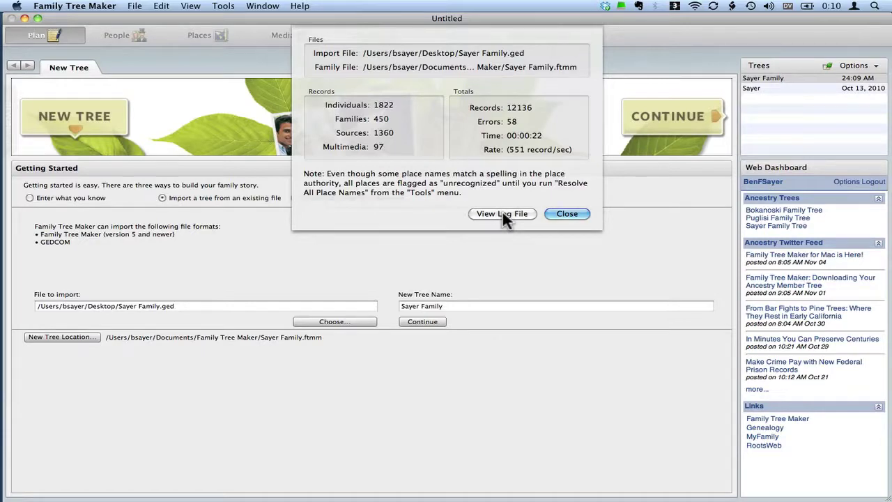
- Review the invalid-tag errors in the import log, and return to Family Tree Maker to close the import summary
click(502, 213)
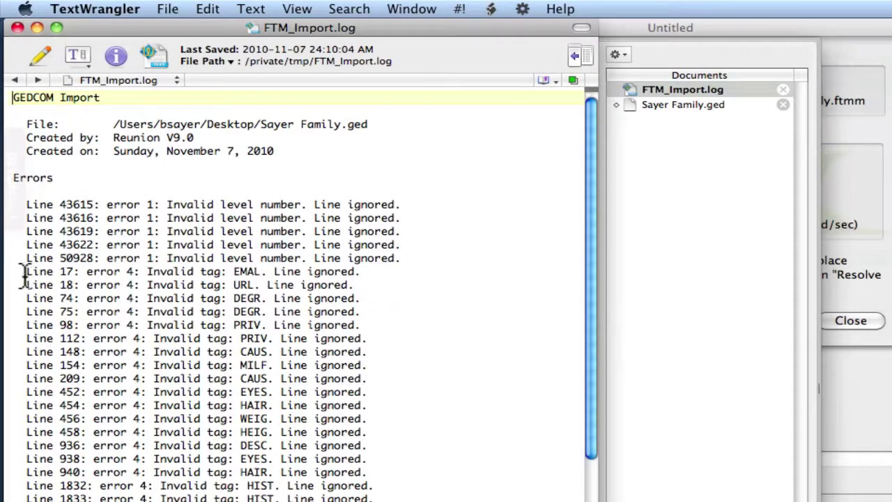
drag(25, 273, 209, 501)
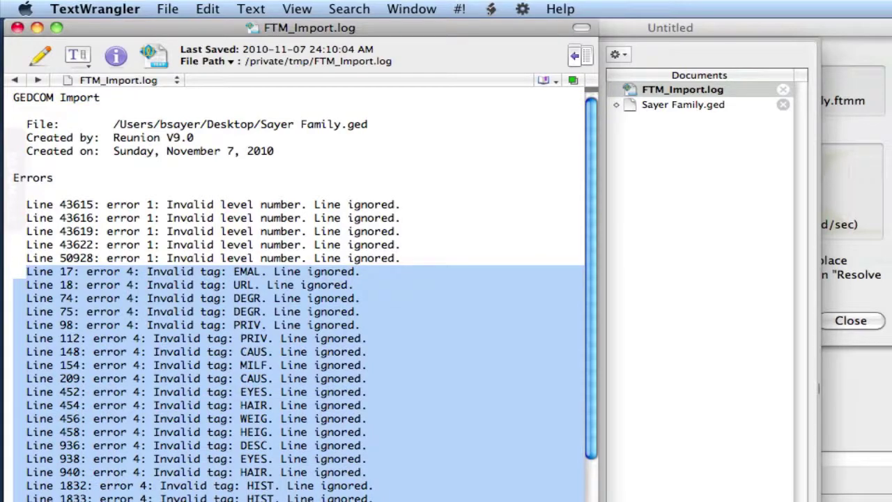
click(262, 299)
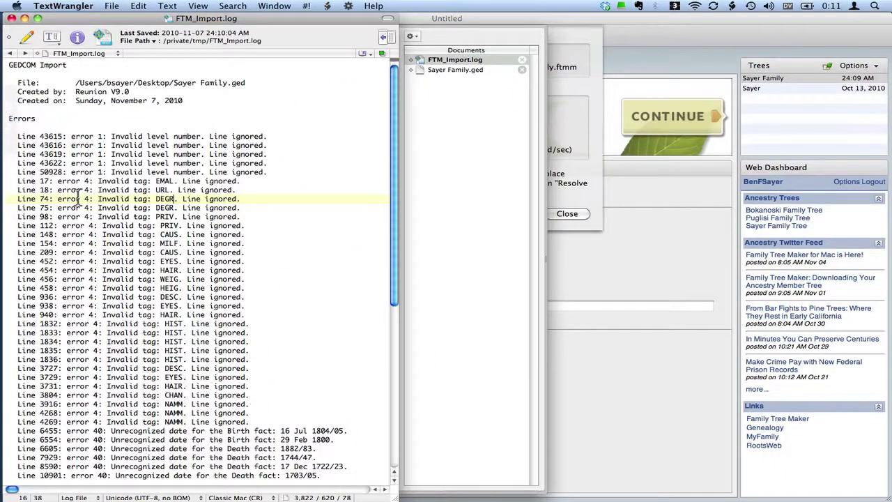
click(31, 180)
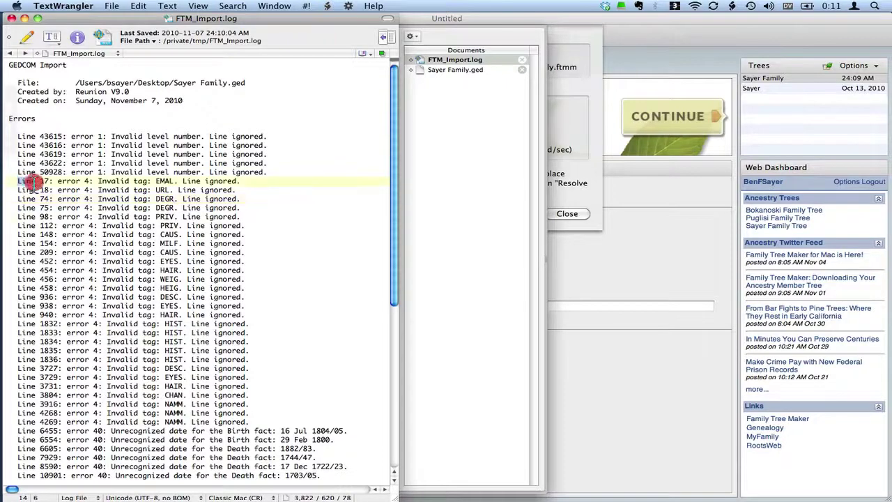
drag(31, 181, 243, 182)
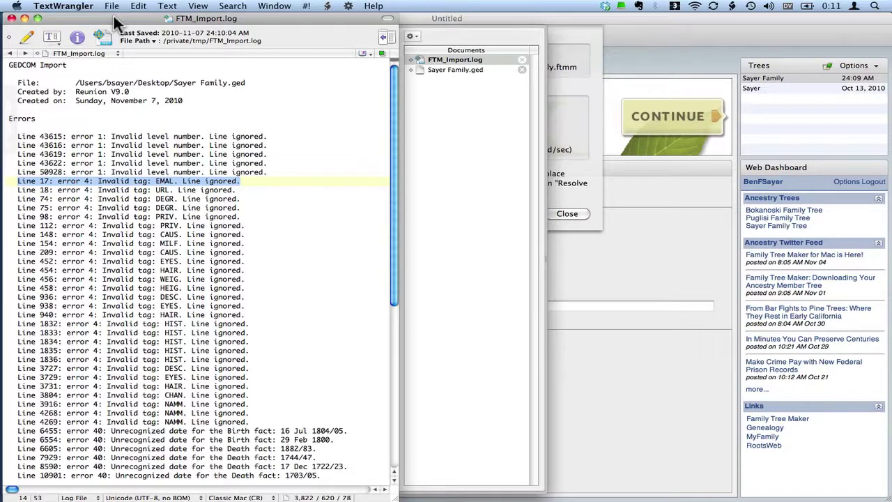
key(super+Tab)
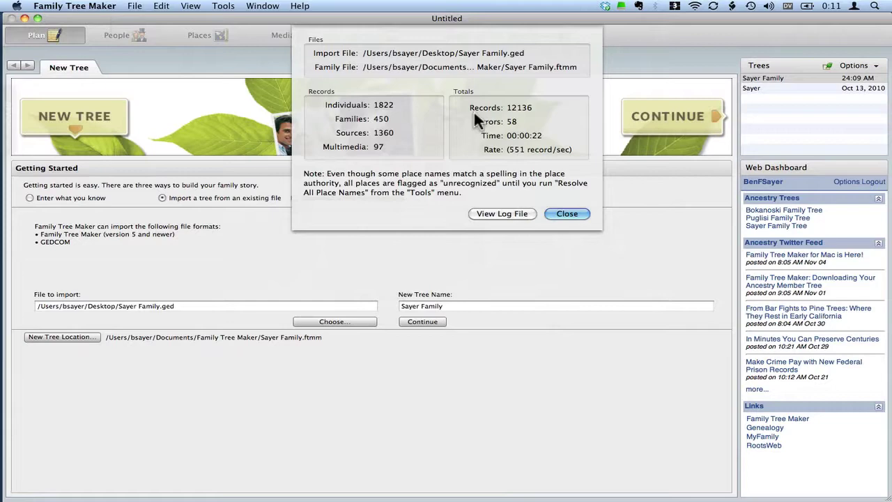
click(567, 214)
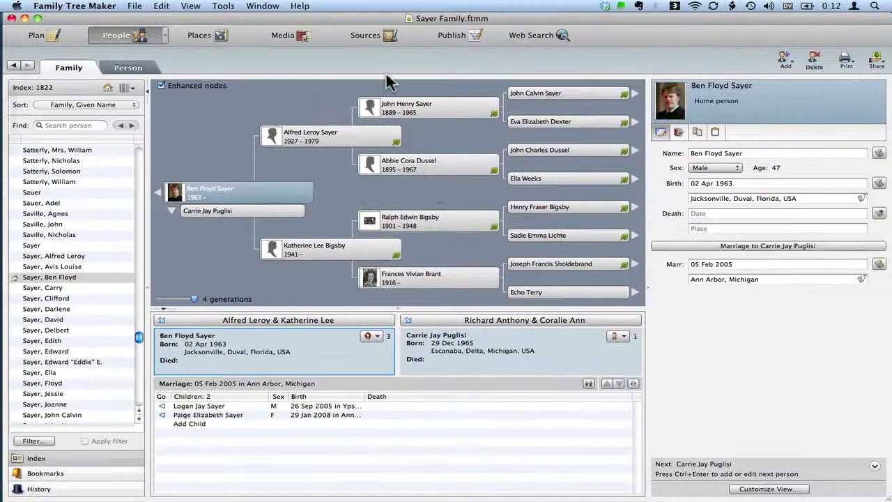
- Look through the imported items in the media collection, and return to the family view of the people workspace
click(305, 39)
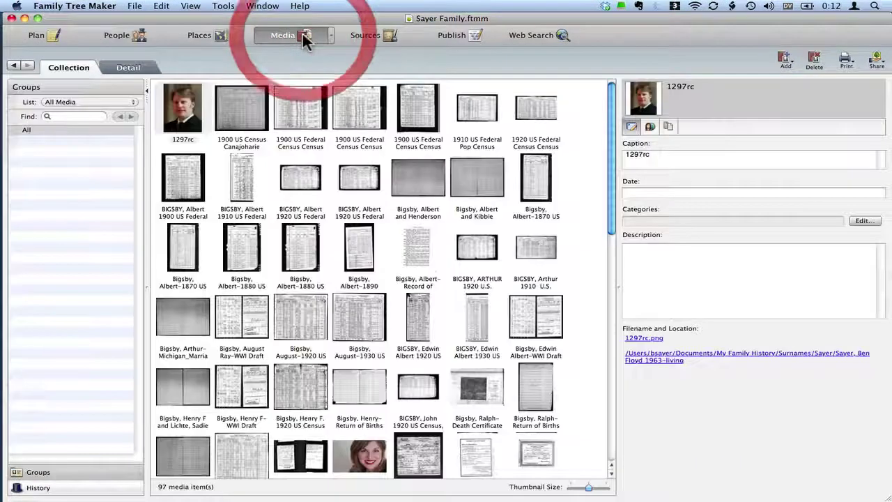
drag(611, 202, 606, 155)
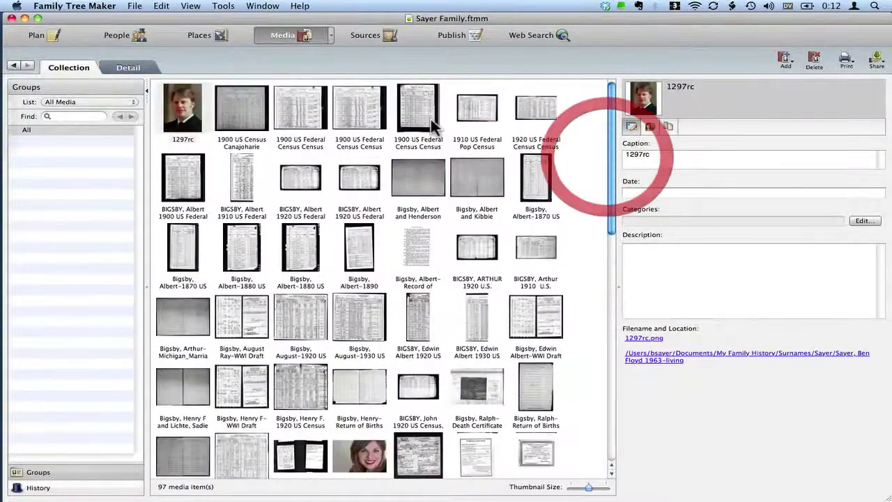
click(128, 35)
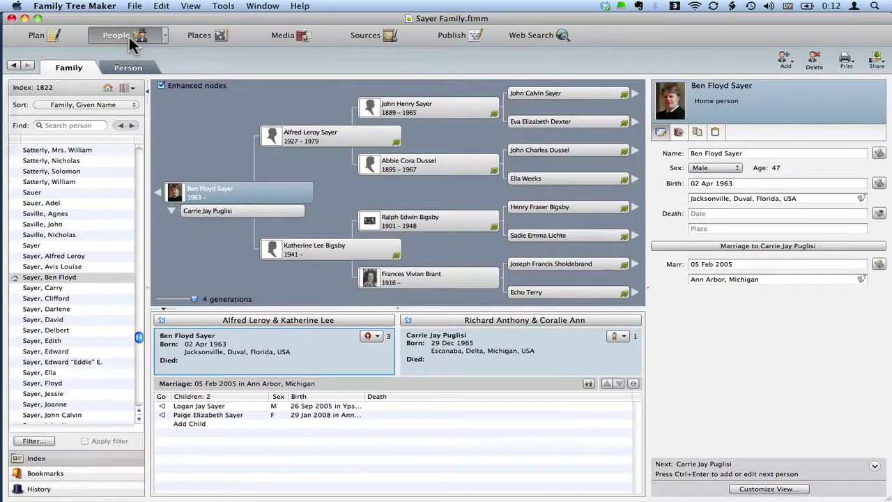
- Review the imported source groups through to the unlinked group, and show the citations of the marriage license source listed just above it
click(379, 37)
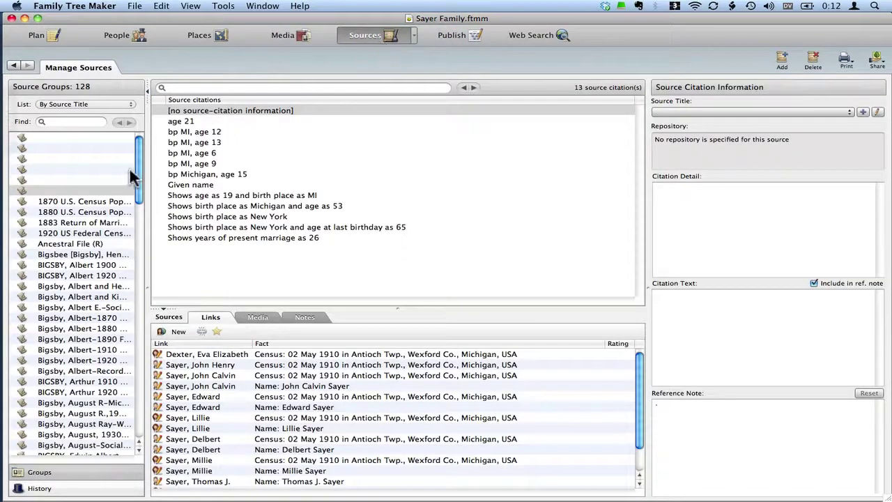
drag(140, 170, 141, 404)
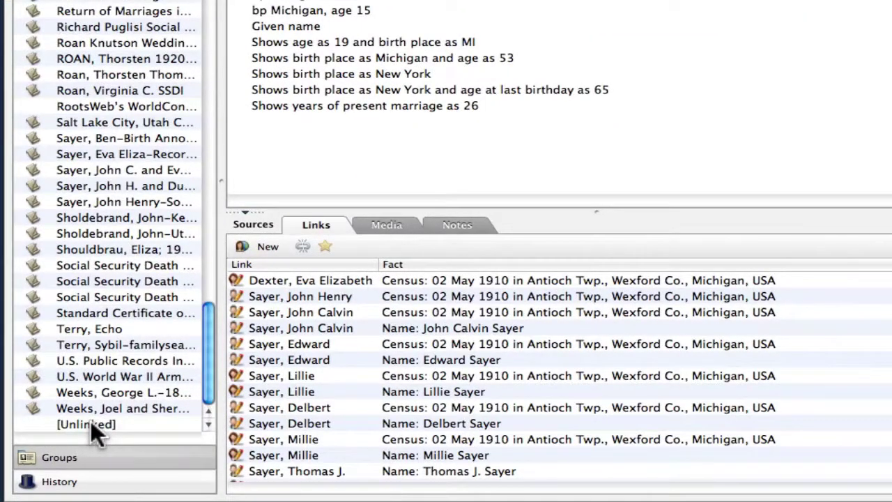
click(90, 424)
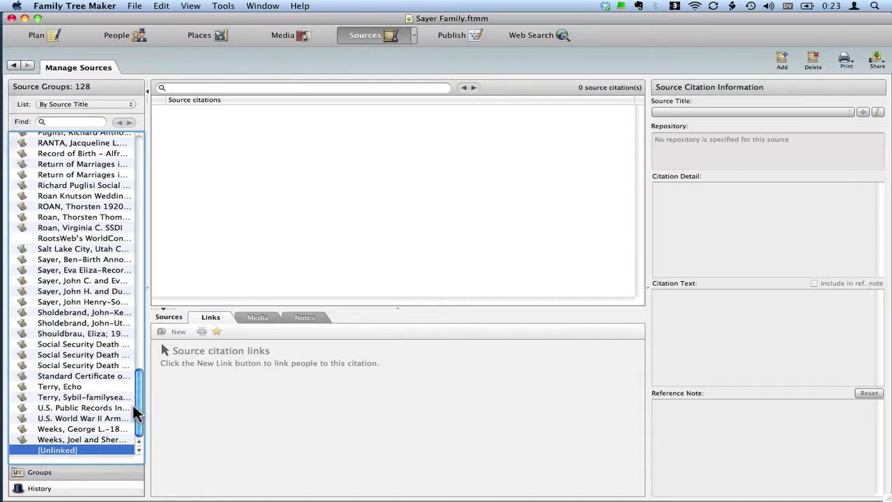
click(95, 439)
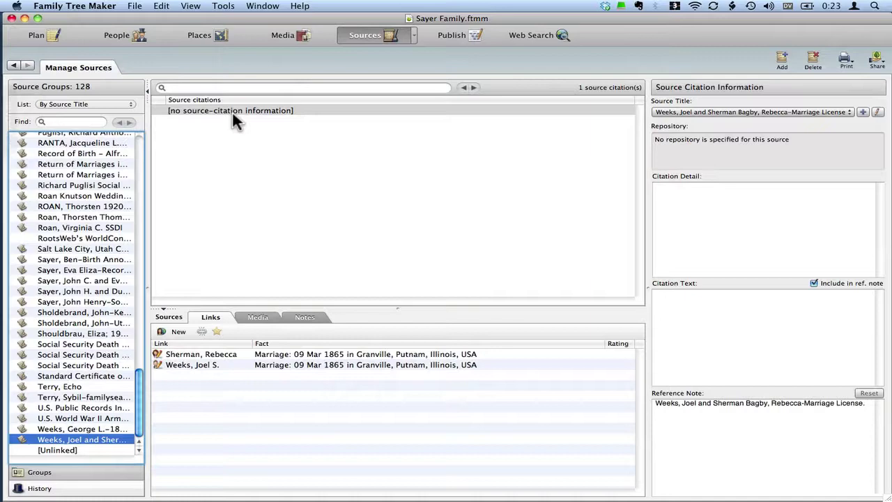
- Open the marriage license source's only citation, inspect its citation detail field, and close it without changes
key(super+Tab)
key(super+Tab)
double_click(240, 110)
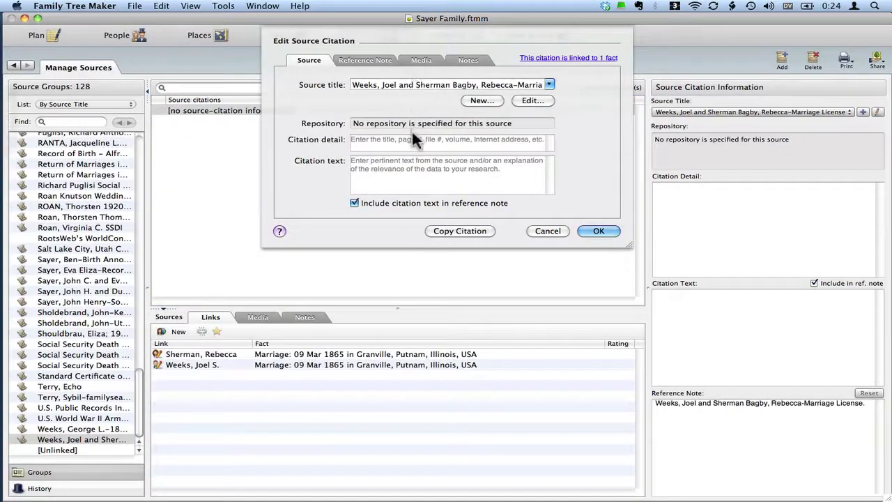
click(414, 147)
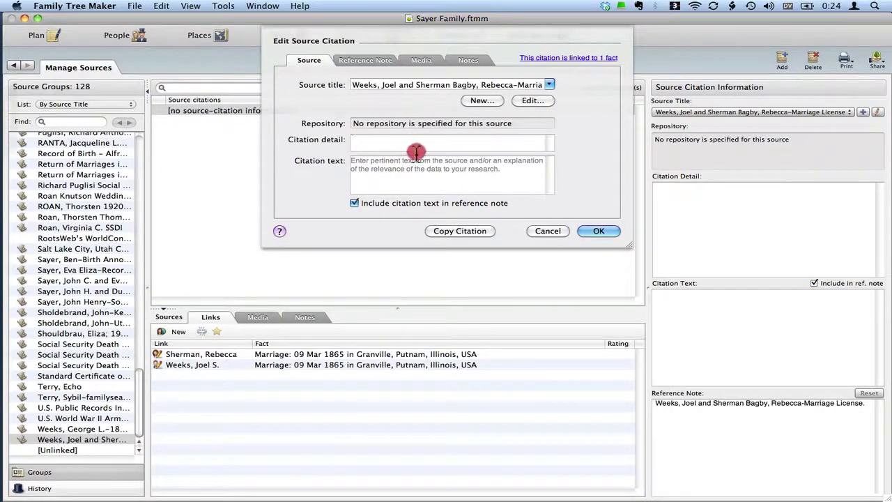
click(542, 233)
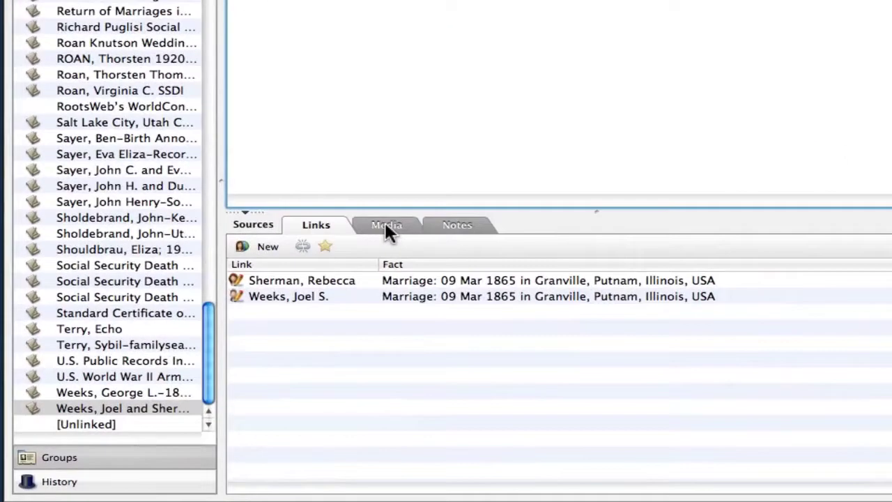
- Check the media linked to the marriage license citation and to the 1850 US Census source above it, ending on the marriage license source
click(258, 318)
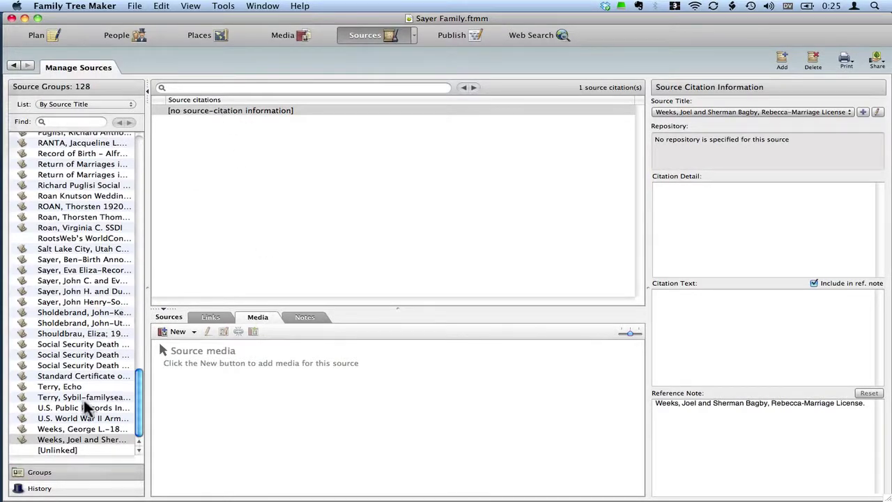
click(81, 439)
key(Up)
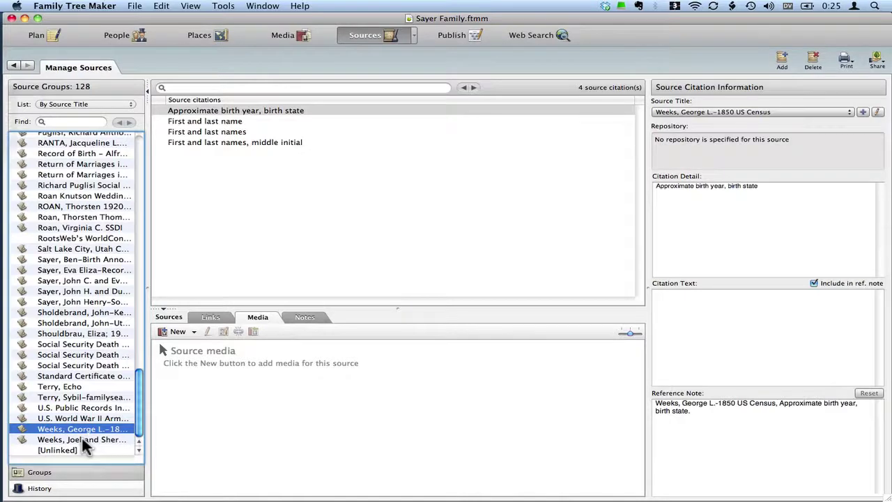
key(Down)
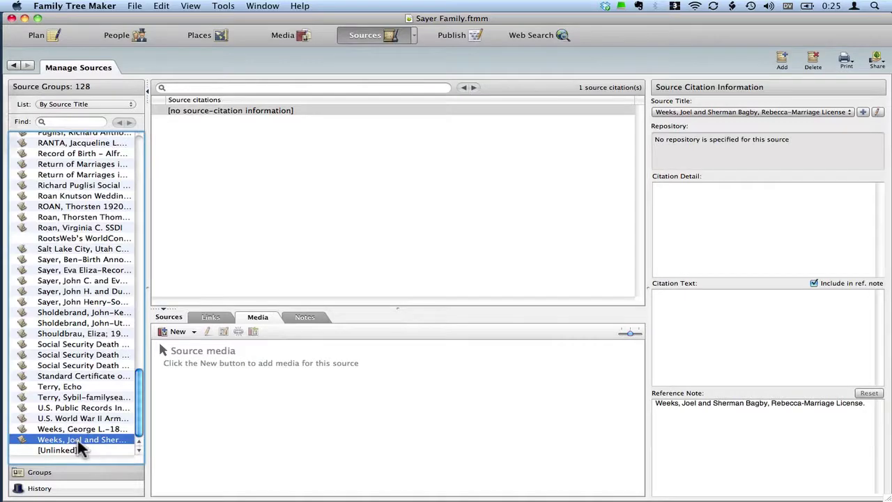
- Inspect the media attached to the marriage license source itself, close the source without changes, and view its citation notes
double_click(78, 440)
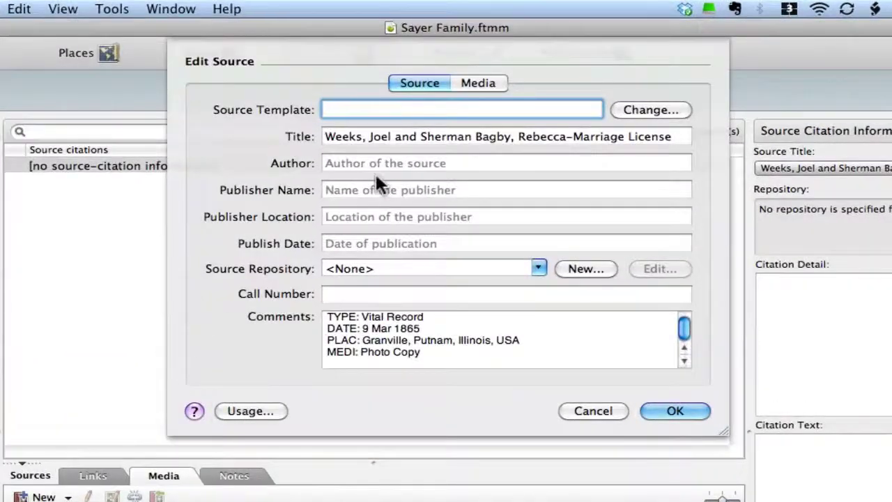
click(478, 85)
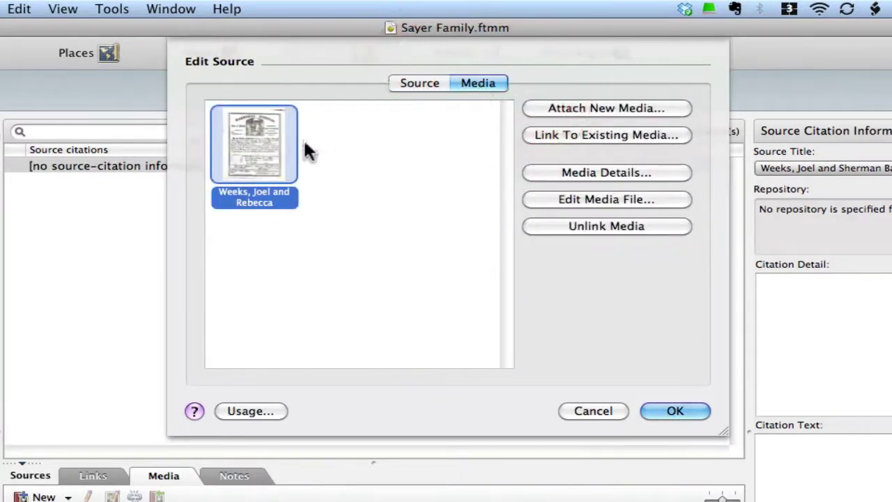
mouse_move(279, 153)
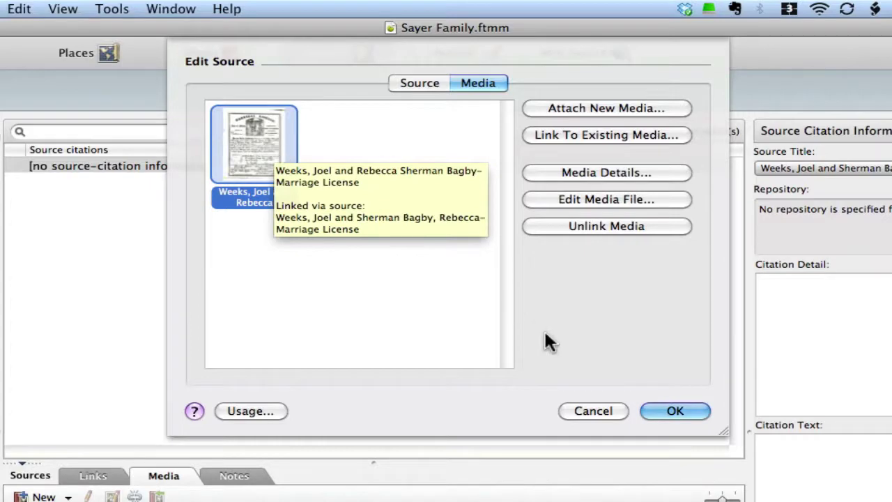
click(592, 411)
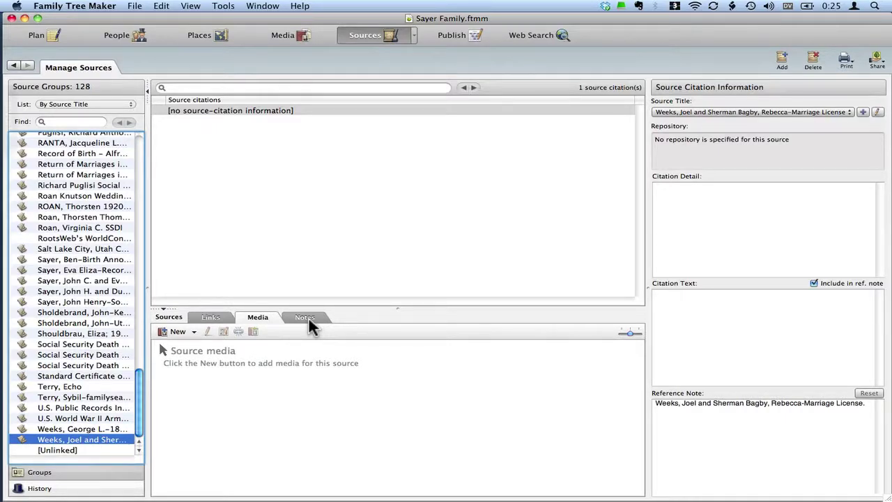
click(310, 323)
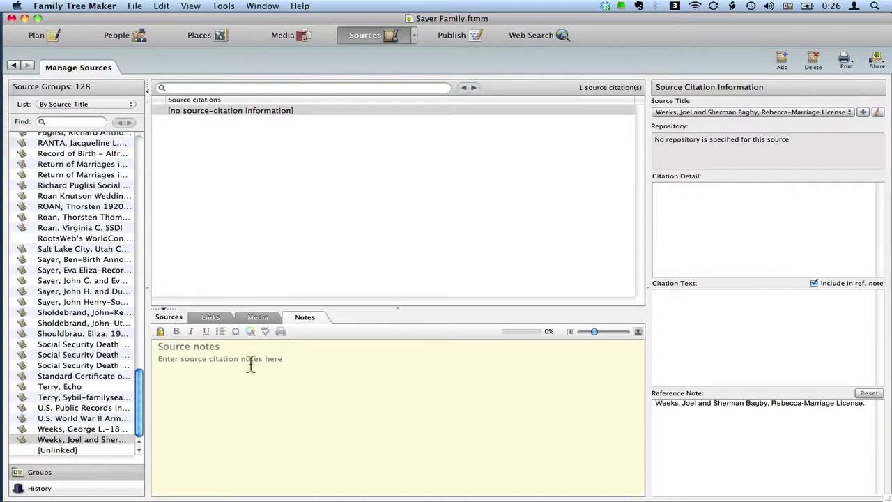